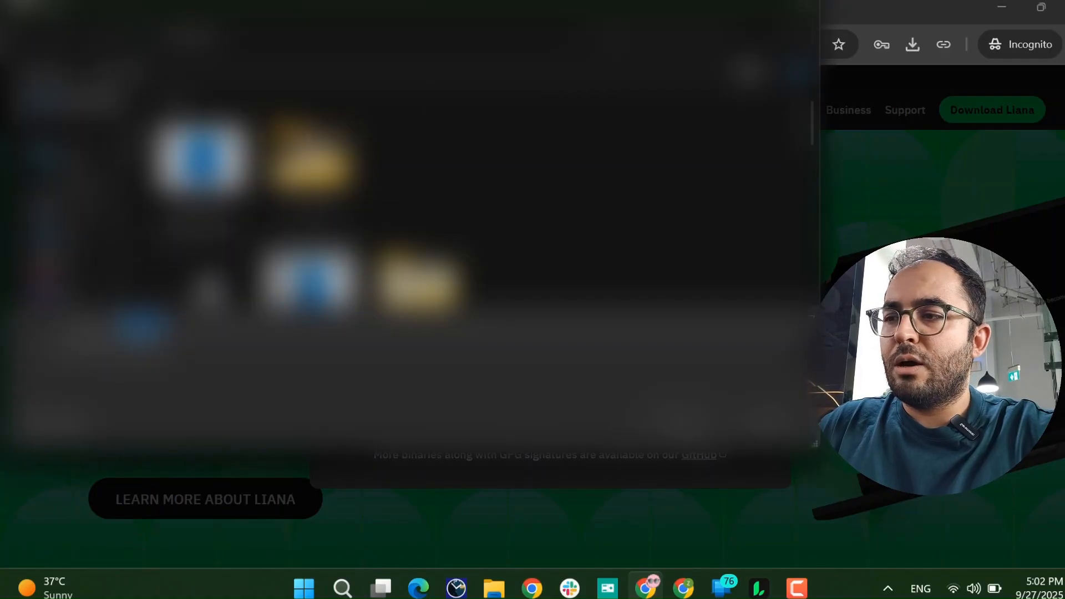
Save the Liana installer download and close the Download Liana popup.
{"action": "left_click", "coordinate": [703, 434]}
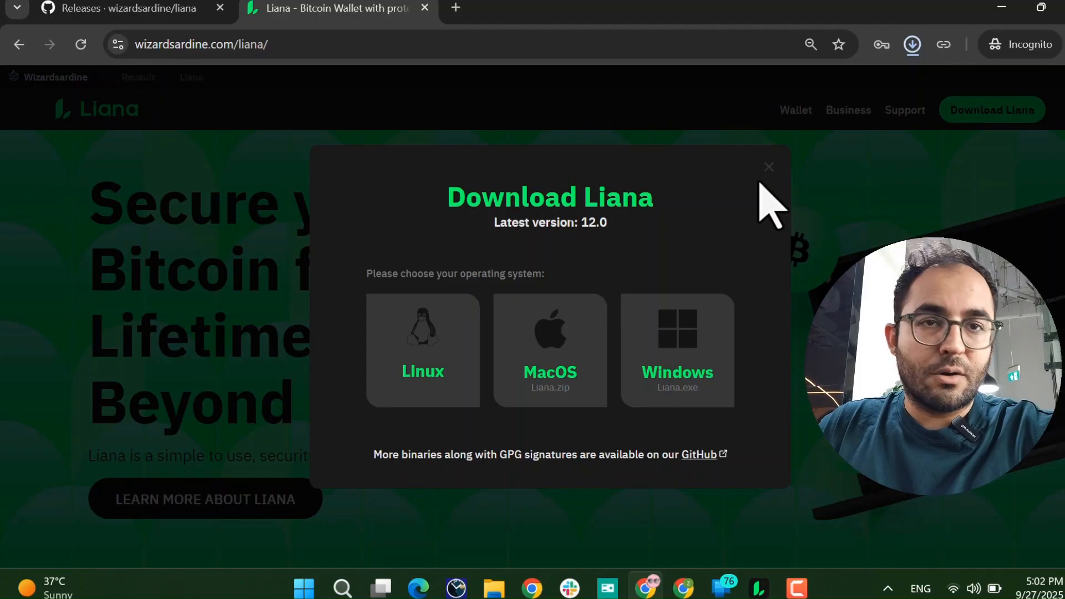
{"action": "left_click", "coordinate": [768, 168]}
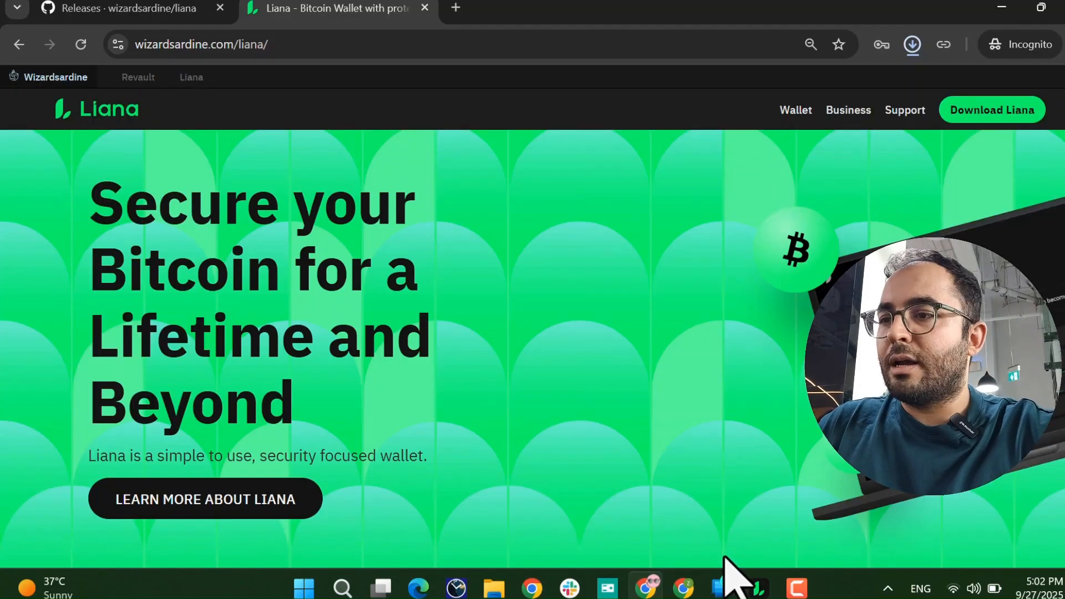
Launch the downloaded Liana app and choose 'Create a new Liana wallet'.
{"action": "left_click", "coordinate": [760, 586]}
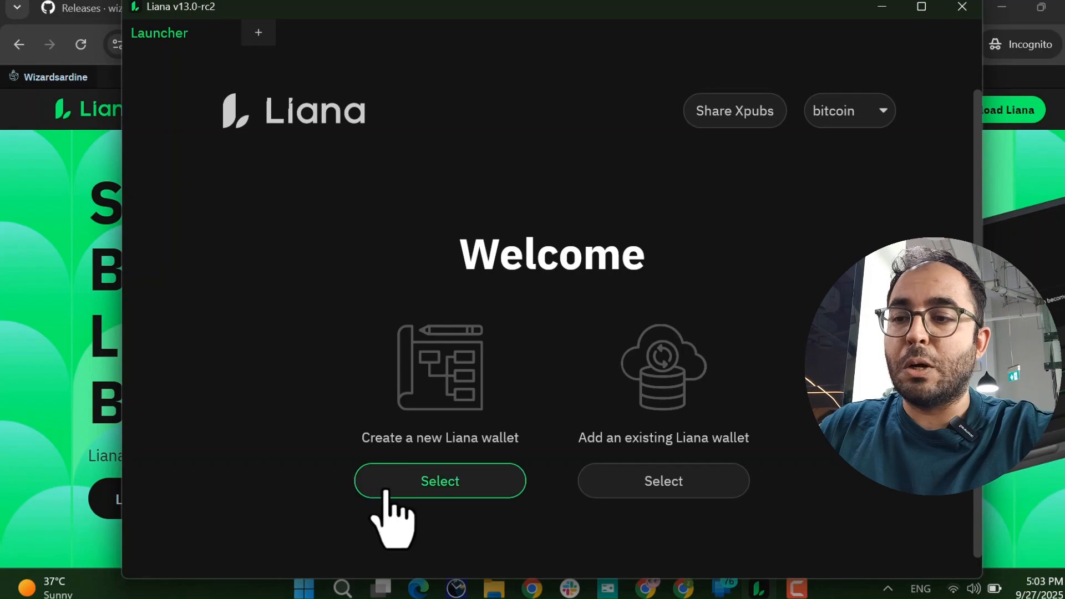
{"action": "left_click", "coordinate": [438, 487]}
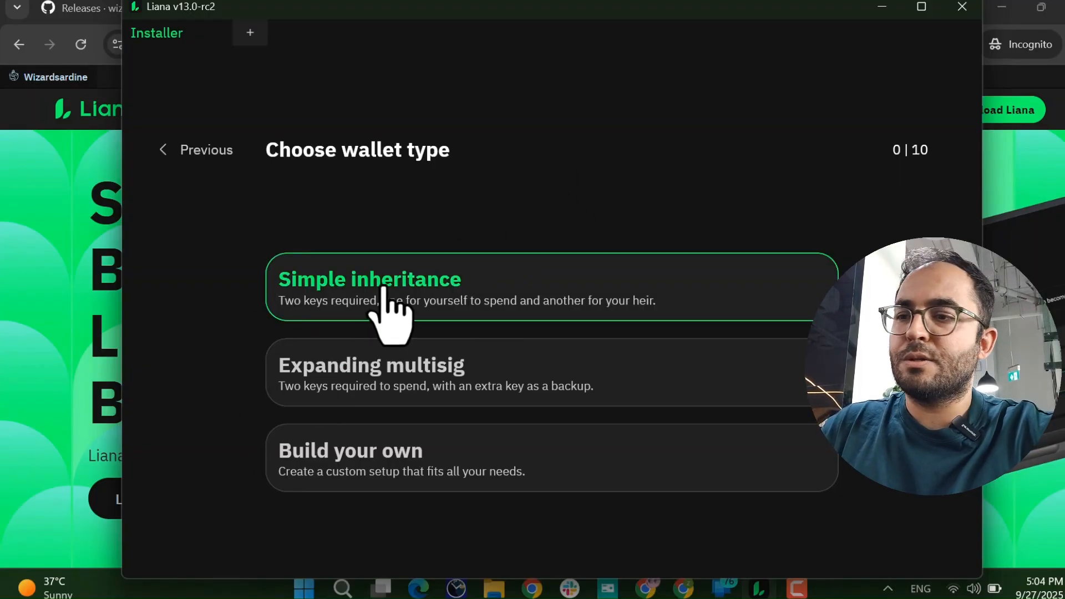
Pick the Simple inheritance wallet type and read through its Introduction page.
{"action": "left_click", "coordinate": [389, 311]}
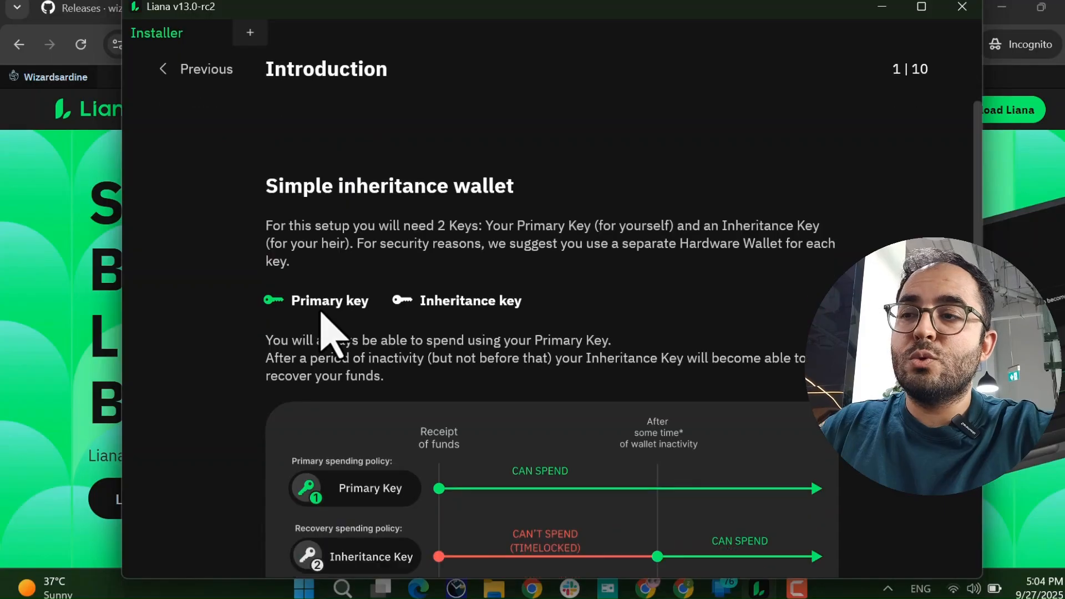
{"action": "scroll", "coordinate": [327, 328], "scroll_direction": "down", "scroll_amount": 3}
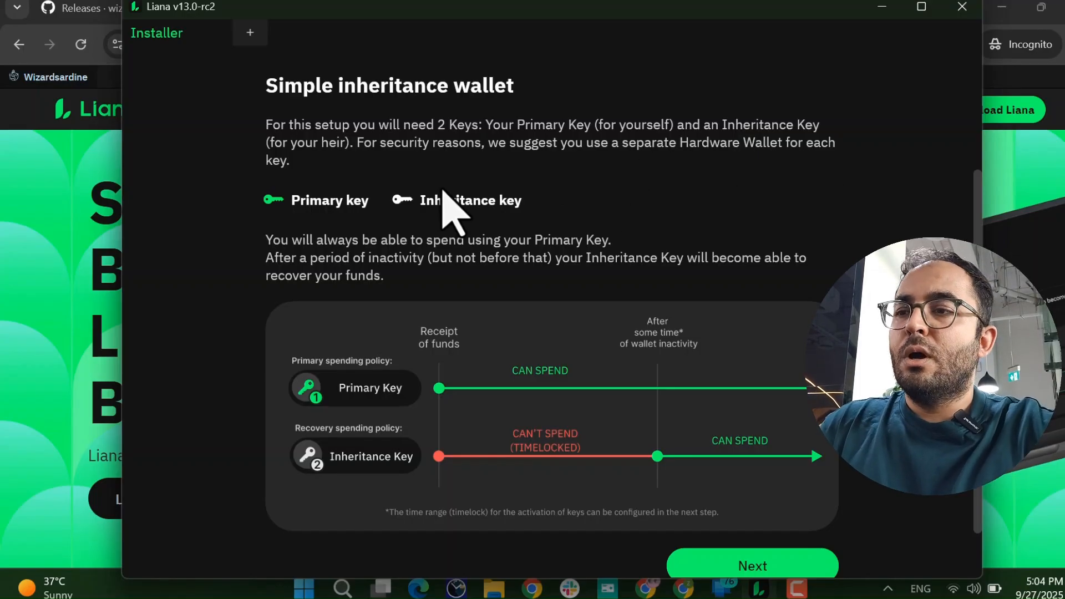
{"action": "scroll", "coordinate": [290, 254], "scroll_direction": "down", "scroll_amount": 1}
{"action": "scroll", "coordinate": [333, 250], "scroll_direction": "down", "scroll_amount": 2}
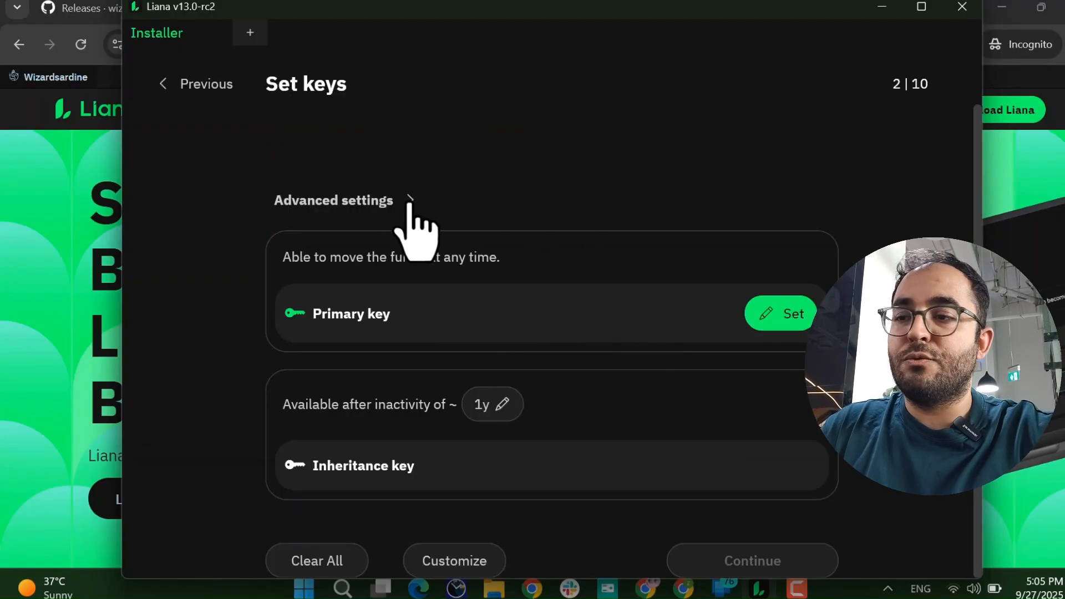
Set the descriptor type to Taproot in Advanced settings, then begin setting the primary key.
{"action": "left_click", "coordinate": [408, 202]}
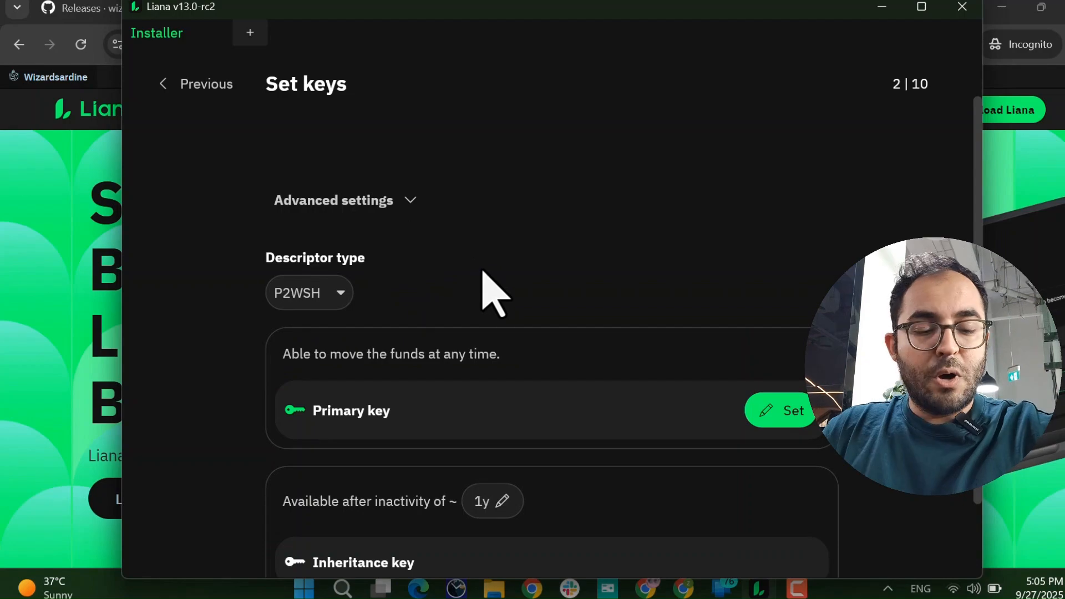
{"action": "scroll", "coordinate": [488, 277], "scroll_direction": "down", "scroll_amount": 2}
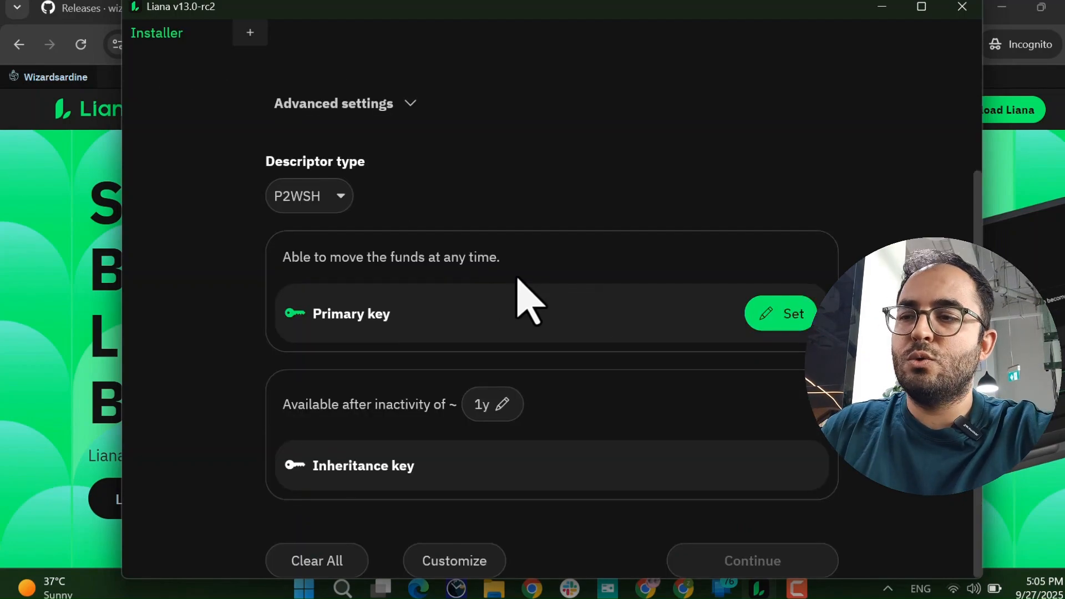
{"action": "left_click", "coordinate": [313, 203]}
{"action": "left_click", "coordinate": [302, 266]}
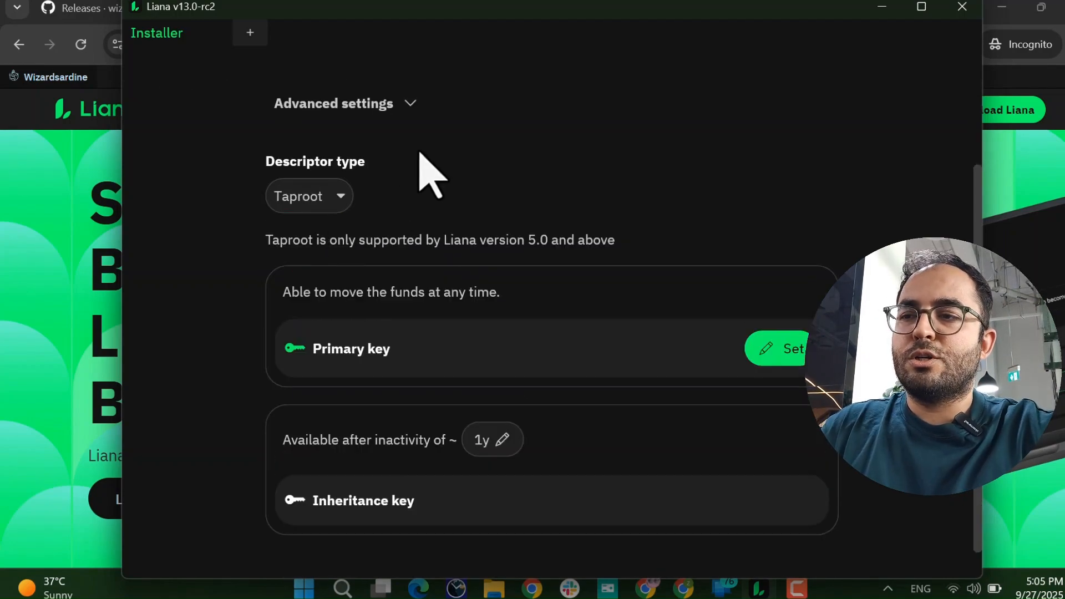
{"action": "left_click", "coordinate": [411, 103]}
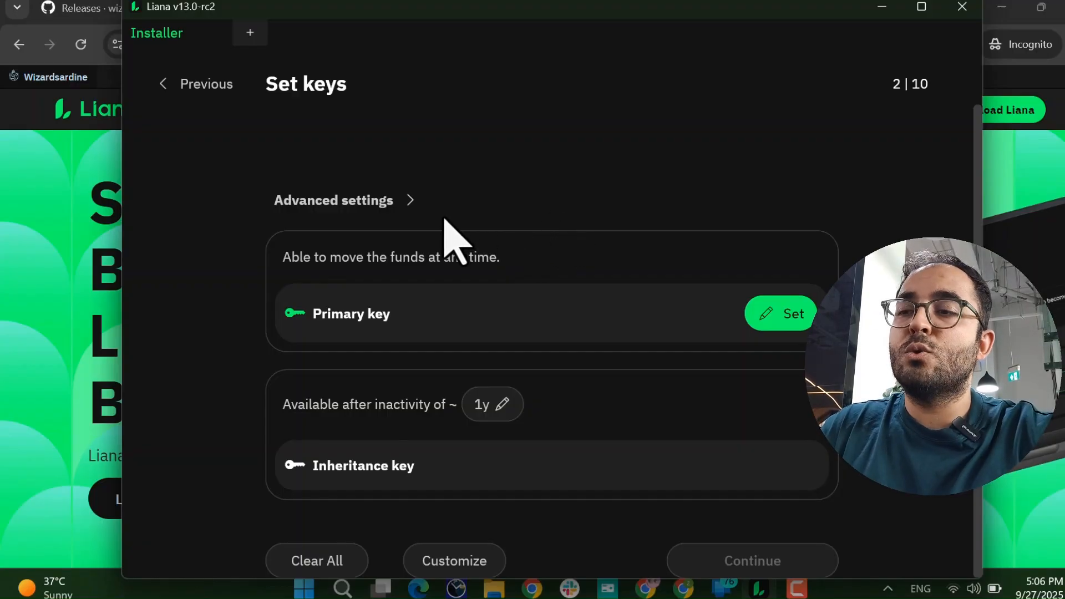
{"action": "left_click", "coordinate": [409, 200]}
{"action": "left_click", "coordinate": [316, 293]}
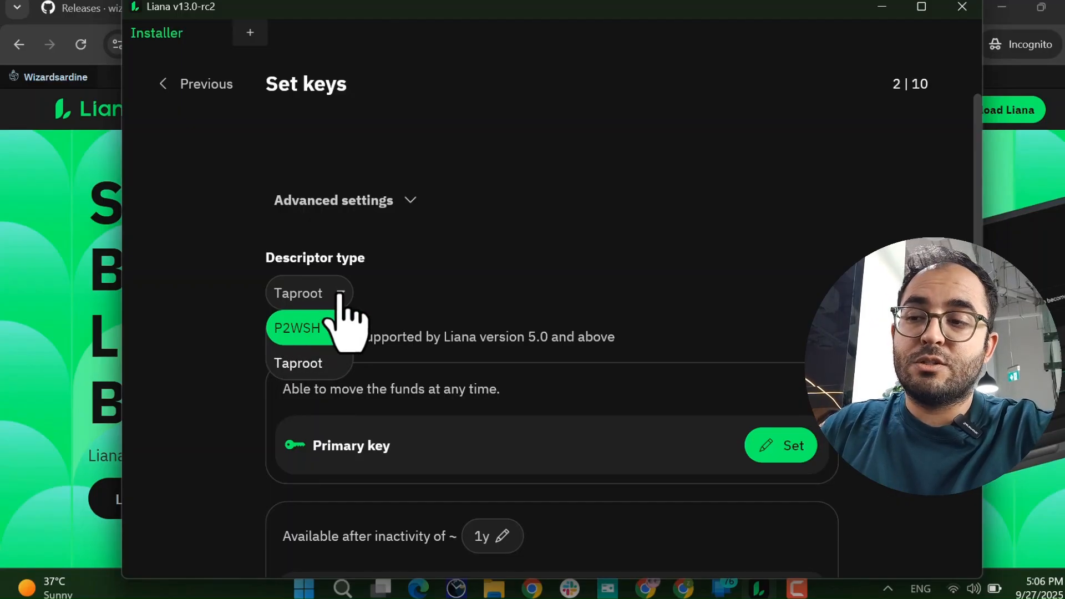
{"action": "left_click", "coordinate": [300, 366]}
{"action": "left_click", "coordinate": [411, 200]}
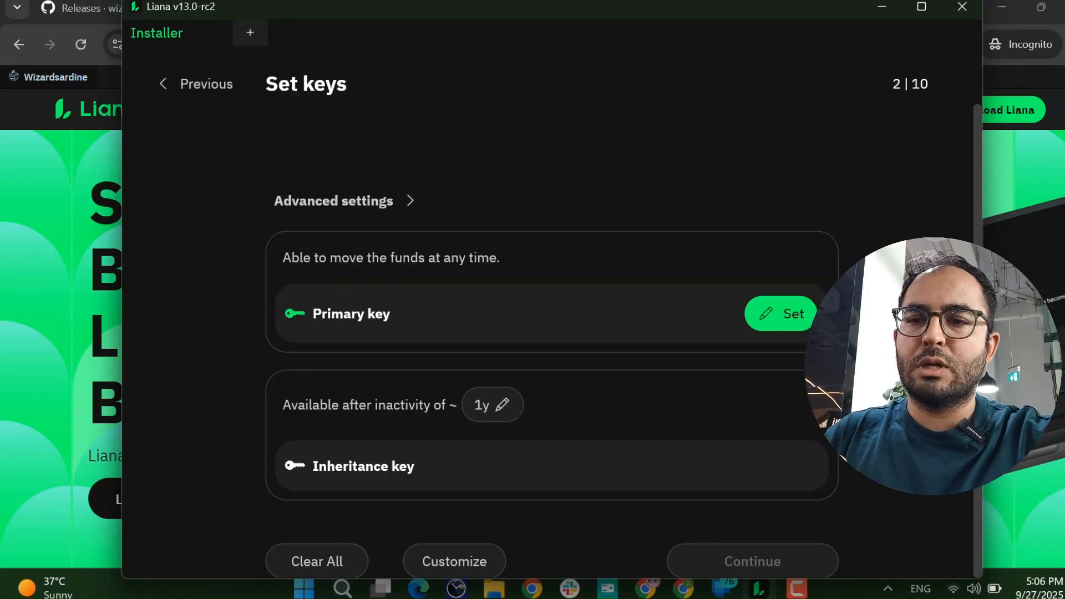
{"action": "left_click", "coordinate": [779, 317]}
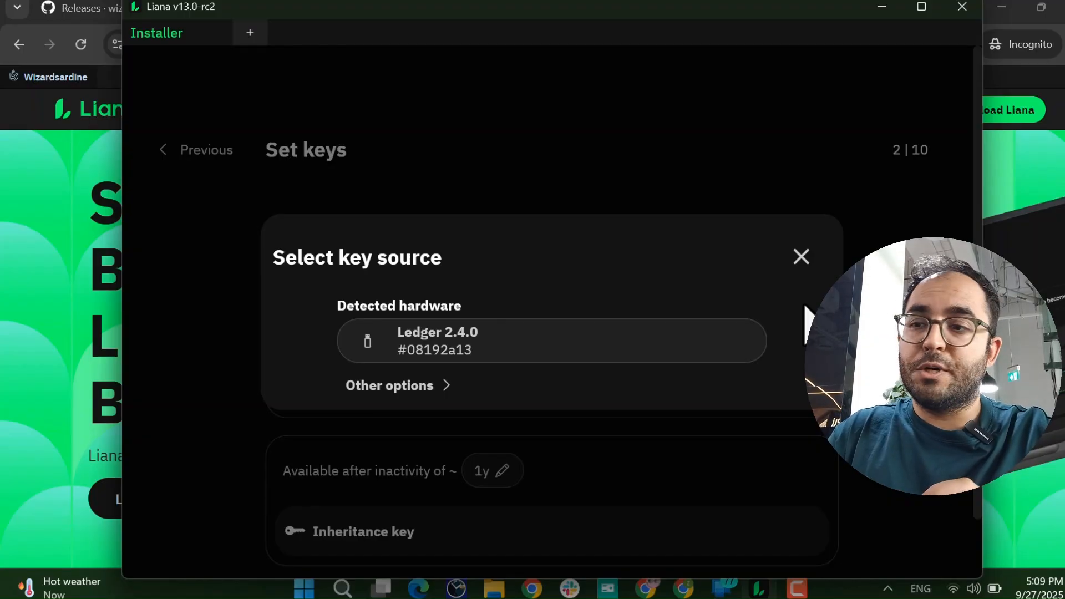
Use the Ledger 2.4.0 as the primary key under the alias 'blue'.
{"action": "left_click", "coordinate": [573, 340]}
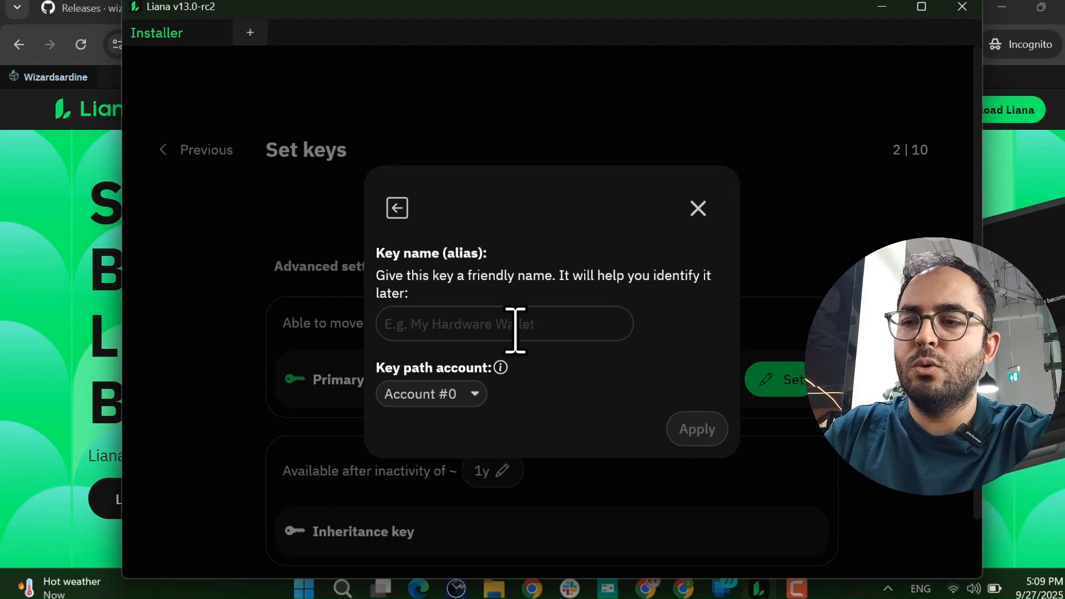
{"action": "left_click", "coordinate": [515, 330]}
{"action": "type", "text": "blue"}
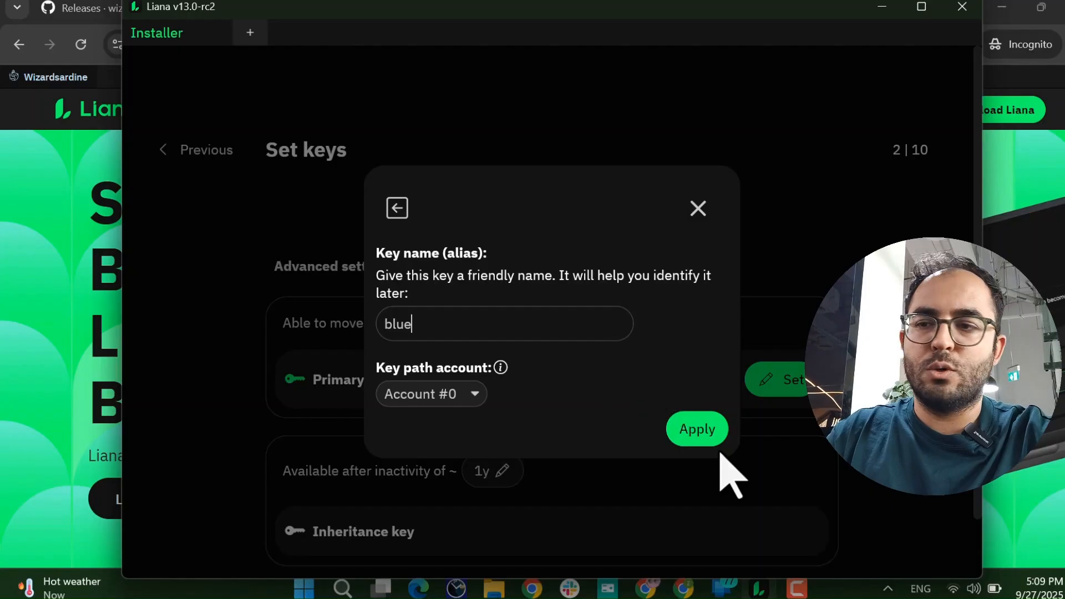
{"action": "left_click", "coordinate": [697, 429]}
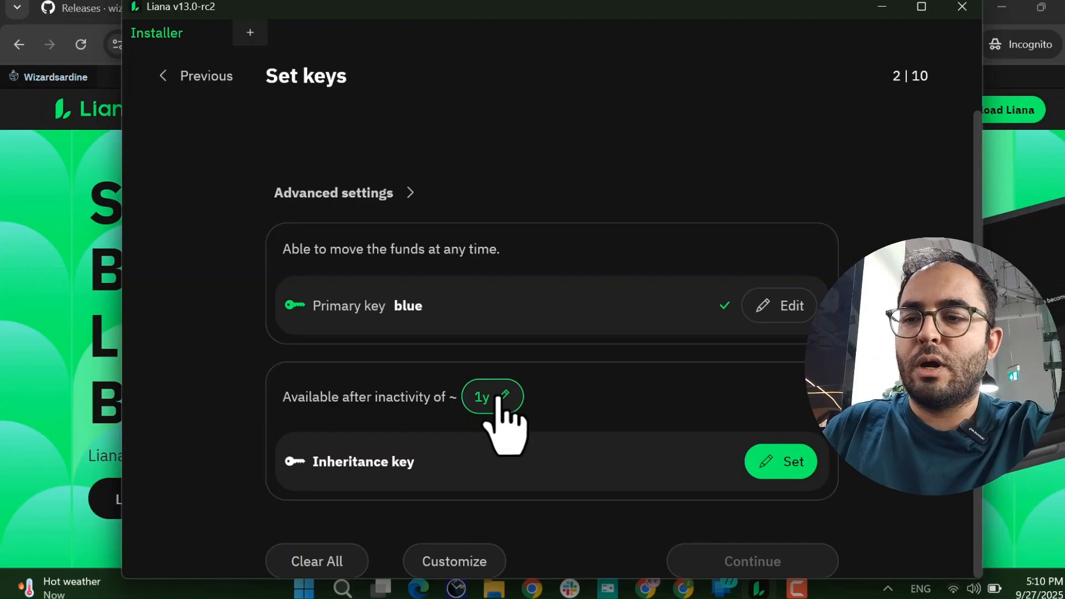
Set the inheritance timelock to 65535 blocks, about 1 year 2 months 28 days.
{"action": "left_click", "coordinate": [498, 396]}
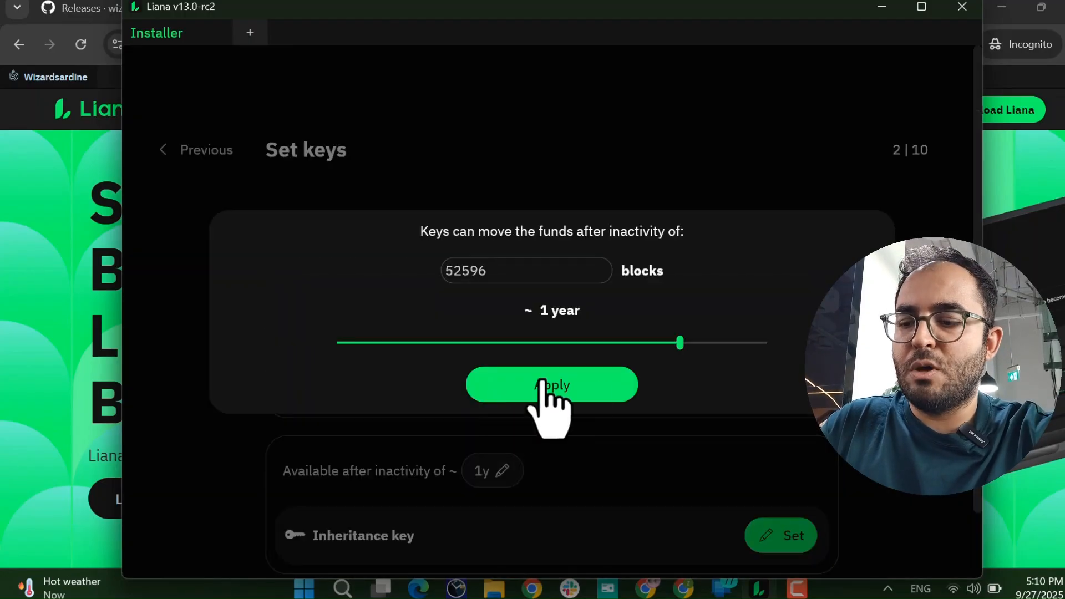
{"action": "left_click_drag", "start_coordinate": [676, 345], "coordinate": [764, 343]}
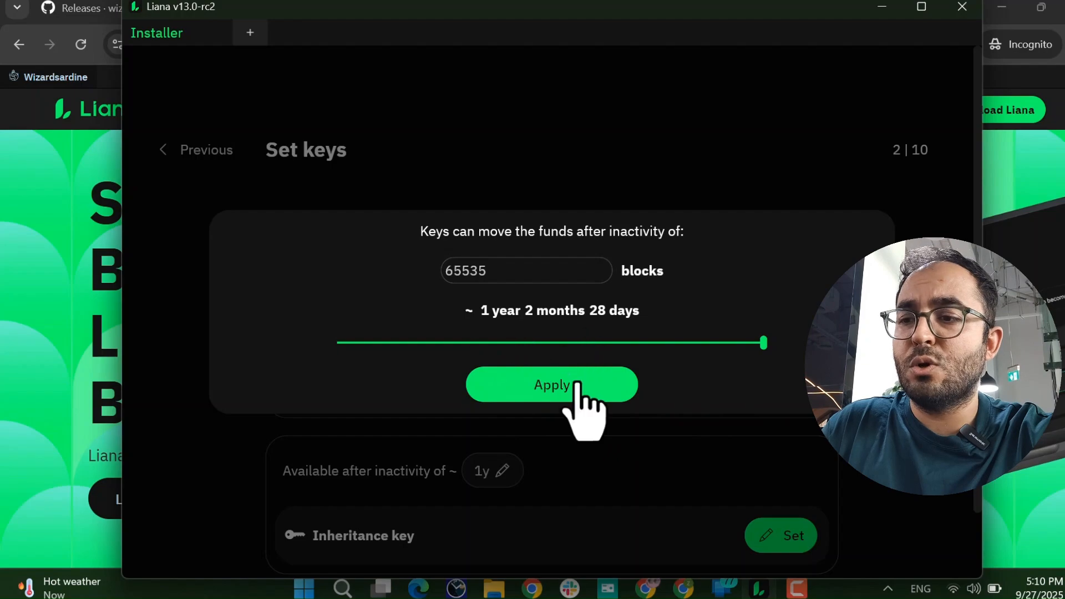
{"action": "left_click", "coordinate": [424, 342]}
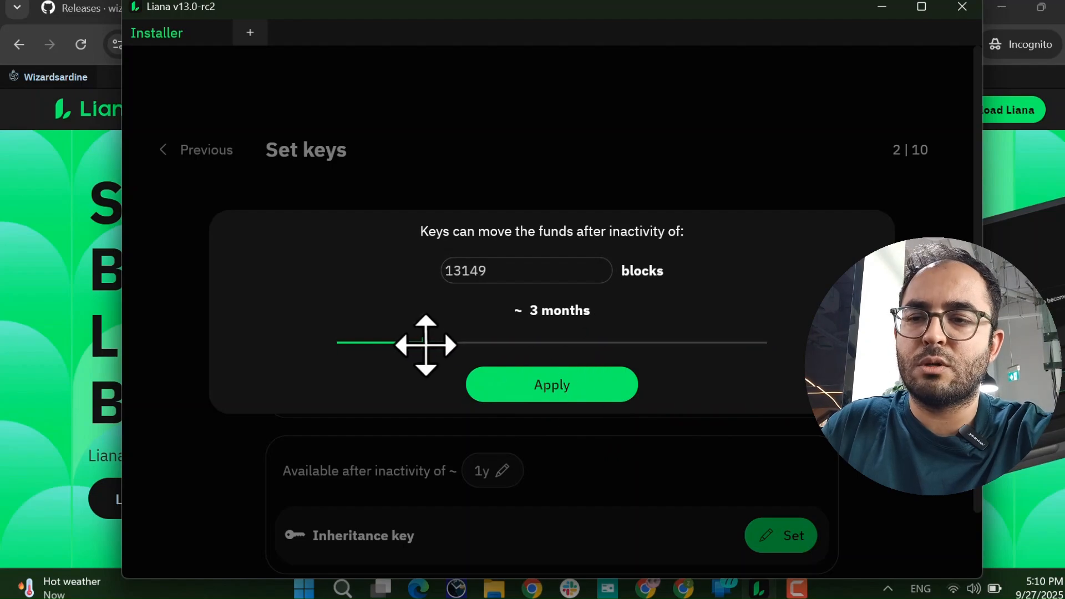
{"action": "left_click_drag", "start_coordinate": [713, 343], "coordinate": [764, 343]}
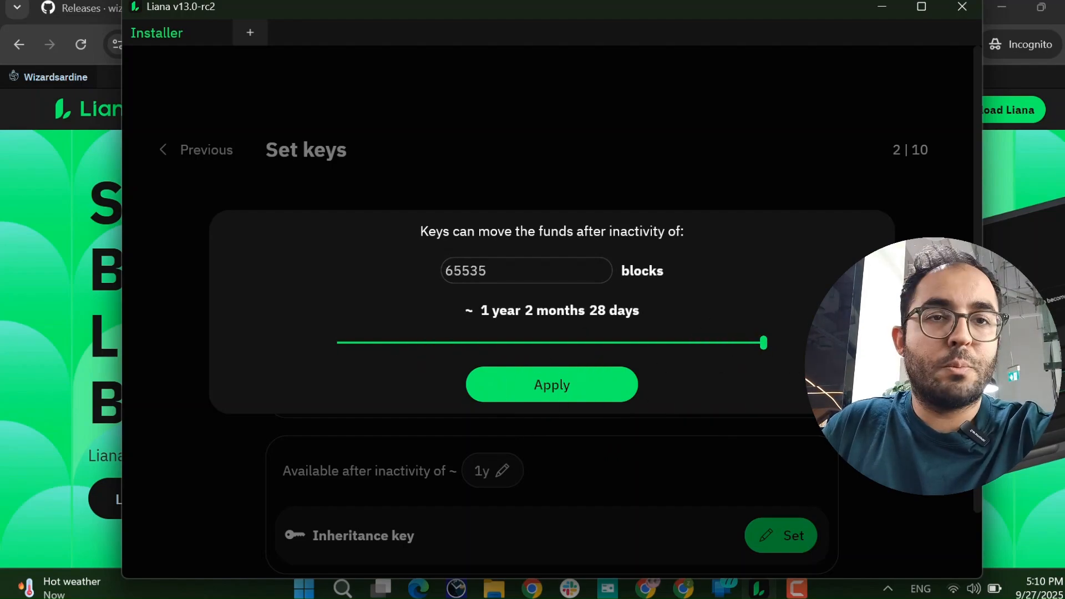
{"action": "left_click", "coordinate": [611, 377]}
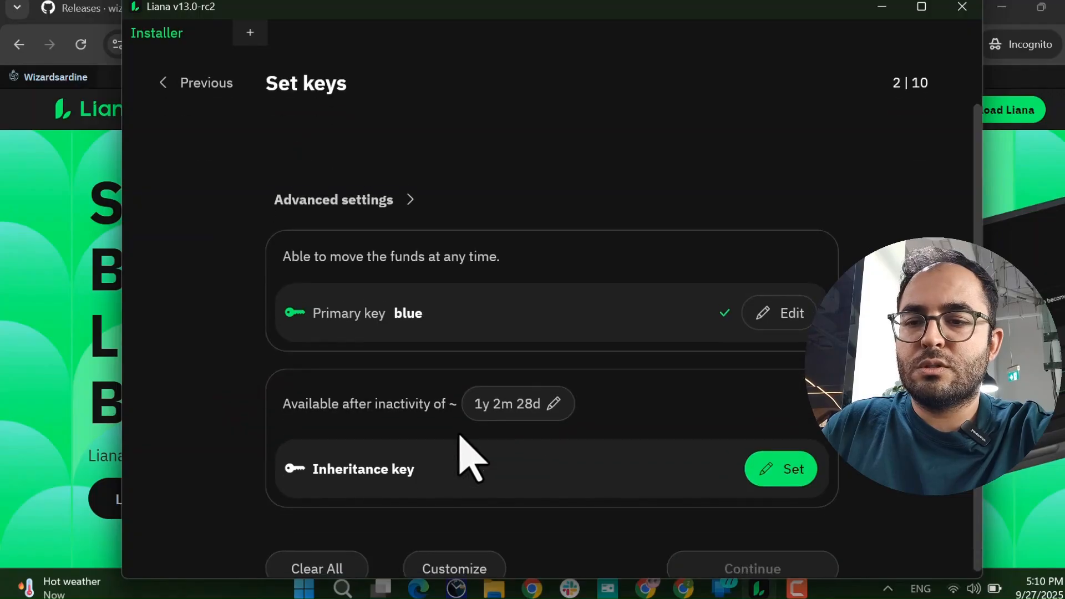
Assign the Bitbox02 as the inheritance key with the alias 'heir box'.
{"action": "left_click", "coordinate": [783, 462]}
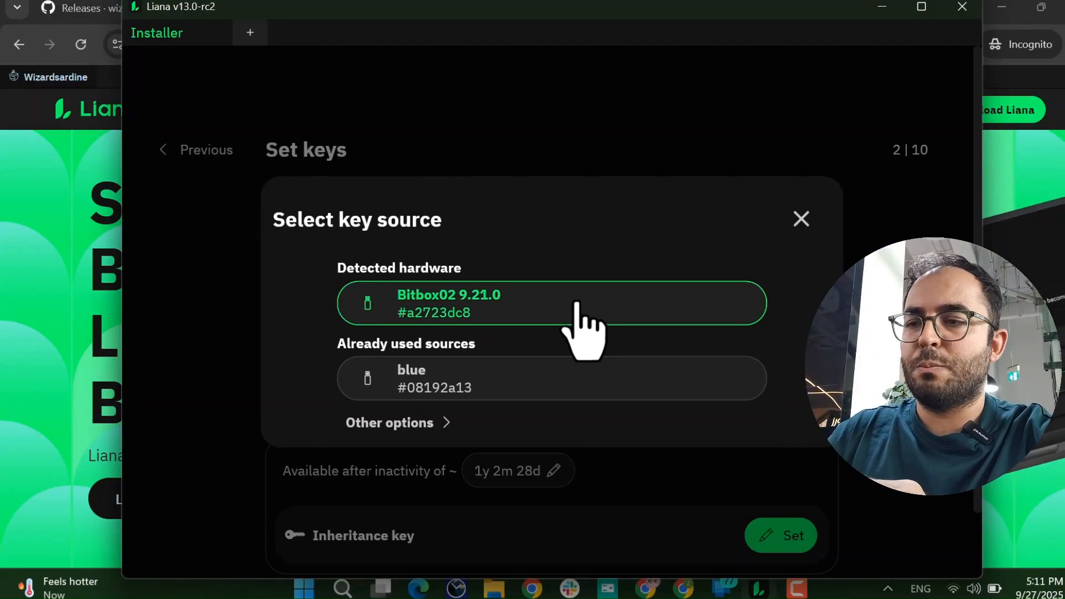
{"action": "left_click", "coordinate": [582, 322]}
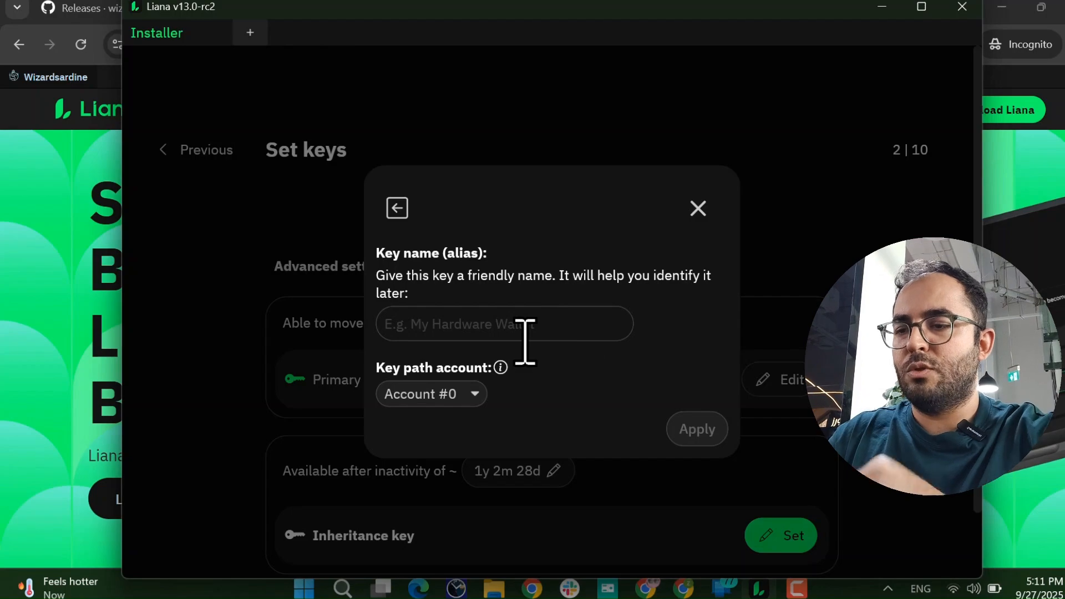
{"action": "type", "text": "heir"}
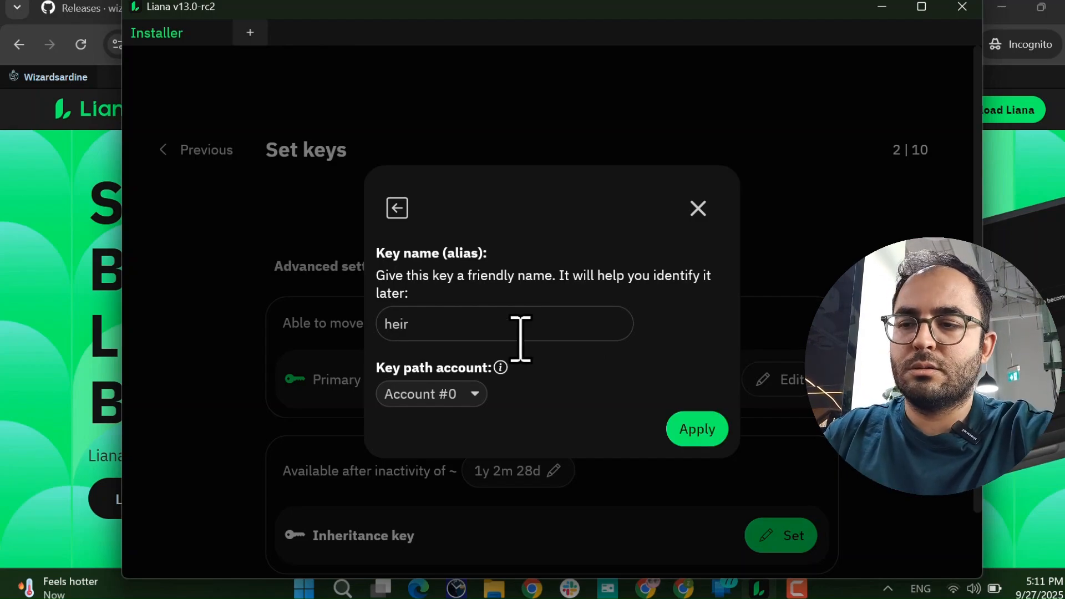
{"action": "type", "text": " box"}
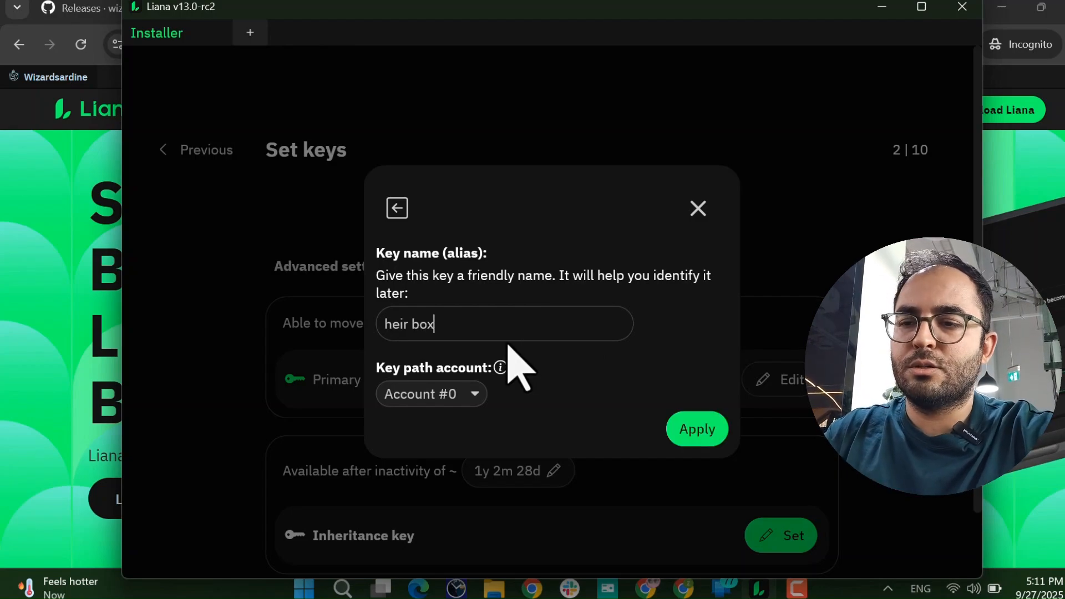
{"action": "left_click", "coordinate": [697, 430]}
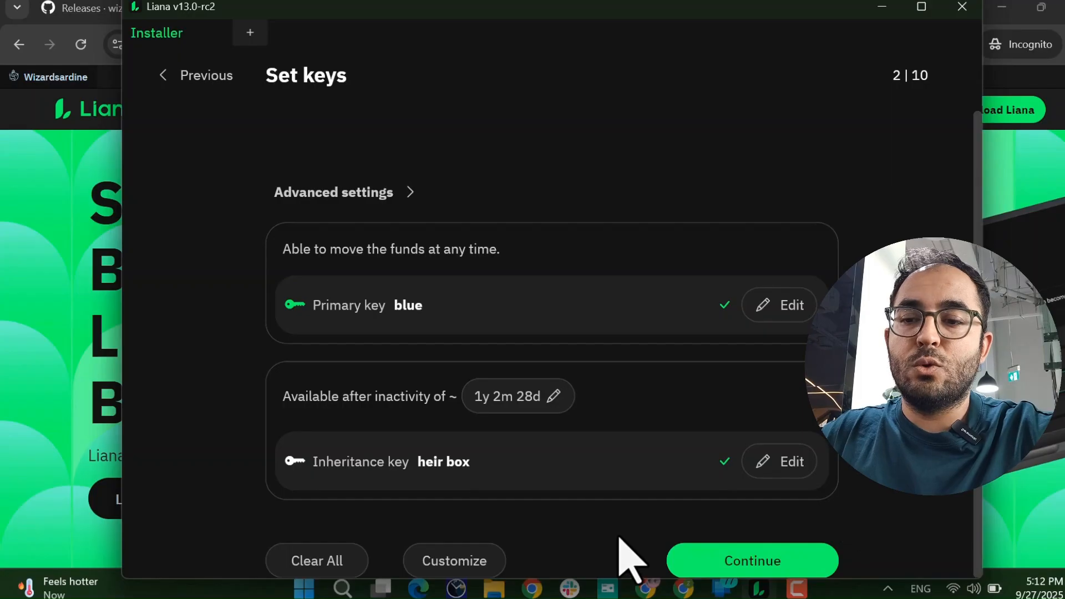
Continue to the descriptor backup page and review the full wallet descriptor.
{"action": "left_click", "coordinate": [756, 561]}
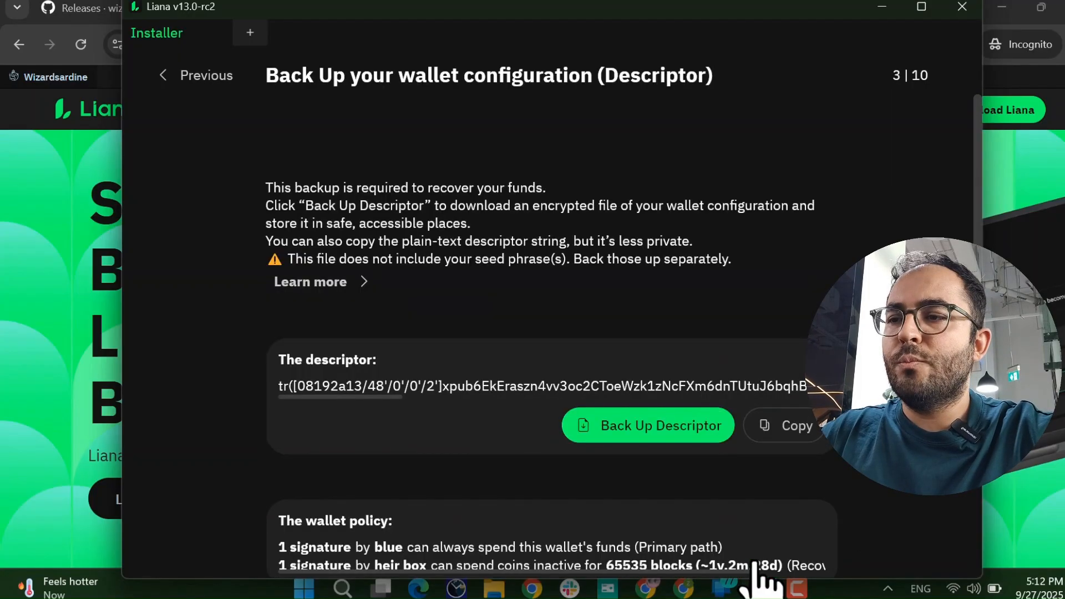
{"action": "scroll", "coordinate": [542, 464], "scroll_direction": "down", "scroll_amount": 3}
{"action": "scroll", "coordinate": [534, 452], "scroll_direction": "up", "scroll_amount": 1}
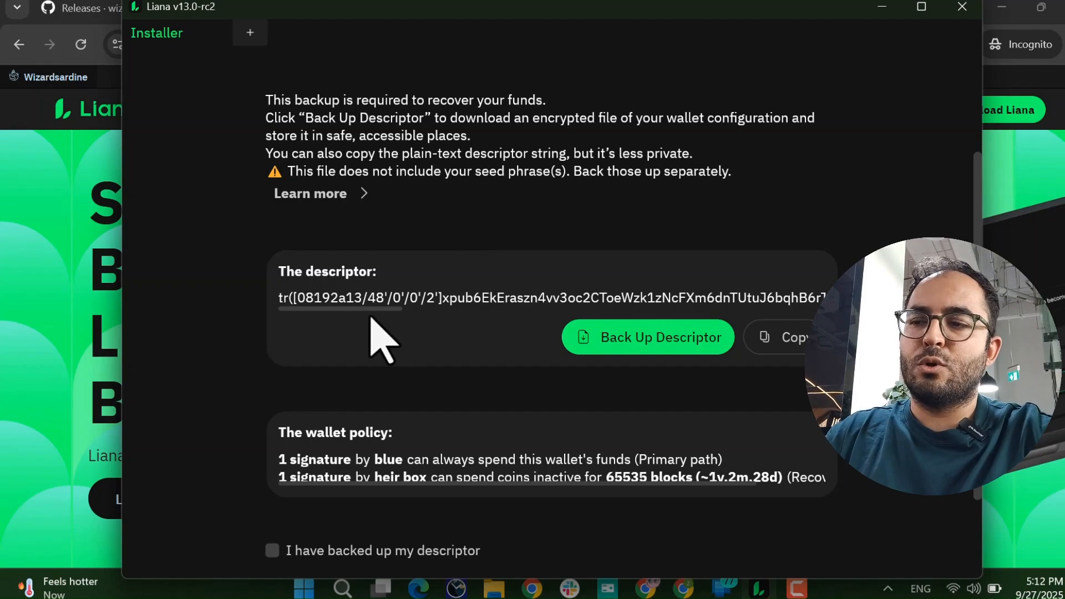
{"action": "scroll", "coordinate": [453, 303], "scroll_direction": "right", "scroll_amount": 2}
{"action": "left_click_drag", "start_coordinate": [452, 300], "coordinate": [275, 299]}
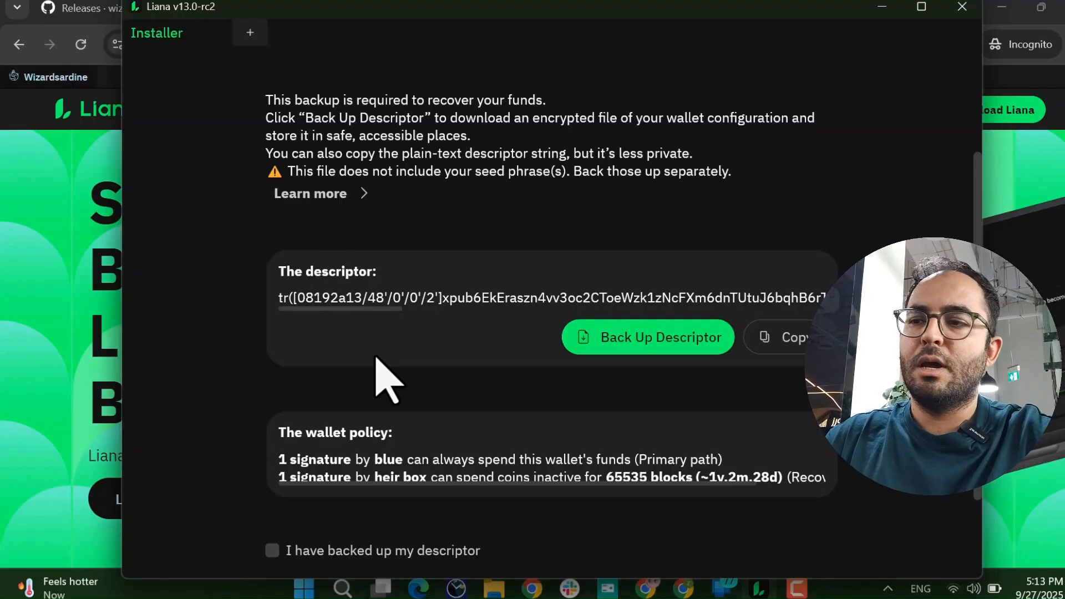
{"action": "scroll", "coordinate": [382, 378], "scroll_direction": "down", "scroll_amount": 1}
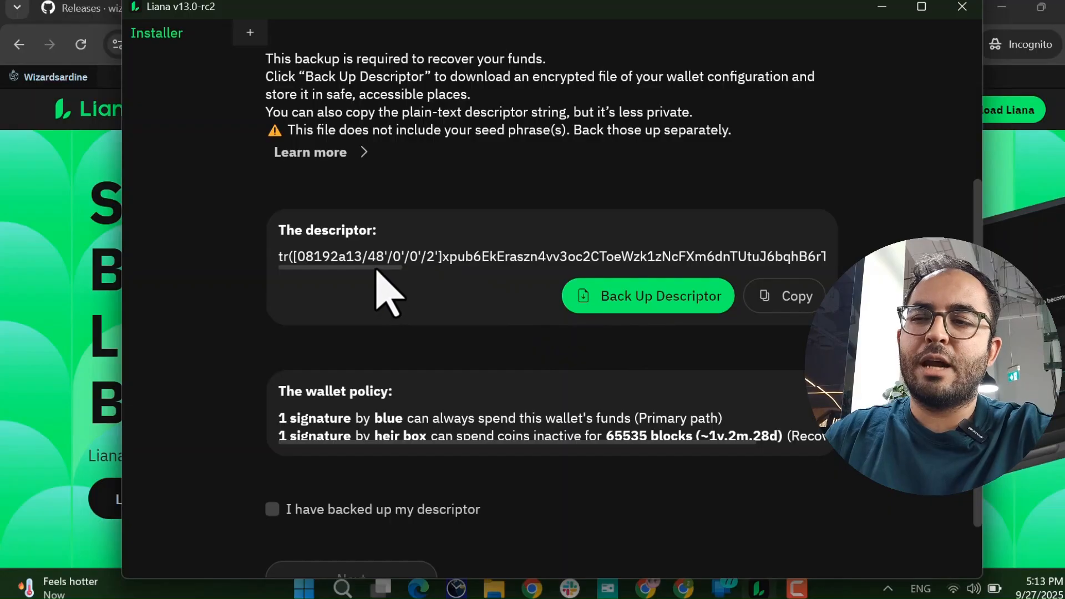
{"action": "left_click_drag", "start_coordinate": [375, 267], "coordinate": [288, 309]}
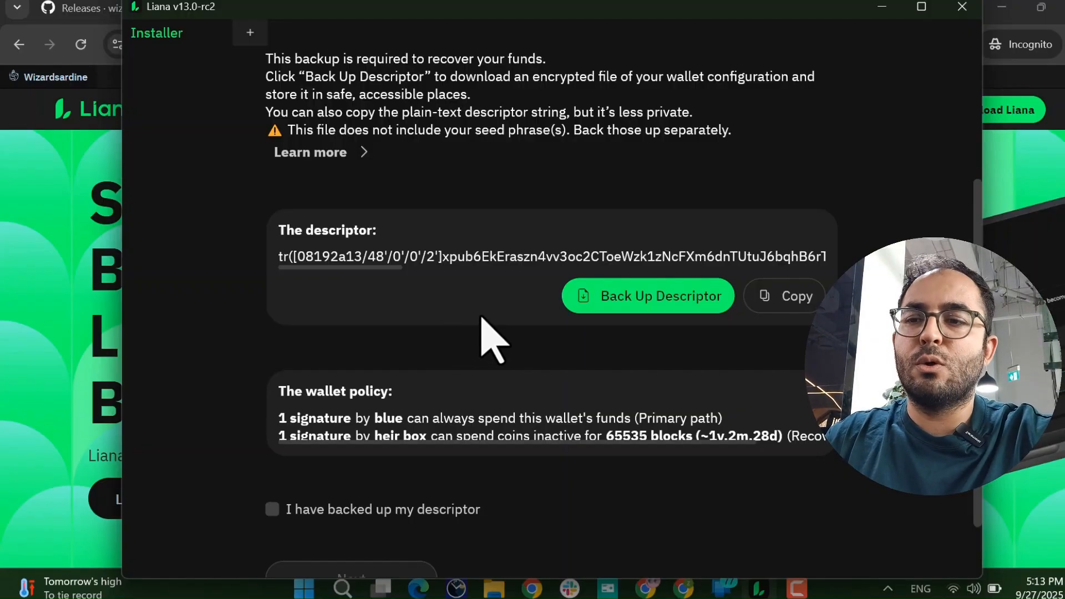
{"action": "scroll", "coordinate": [280, 283], "scroll_direction": "up", "scroll_amount": 3}
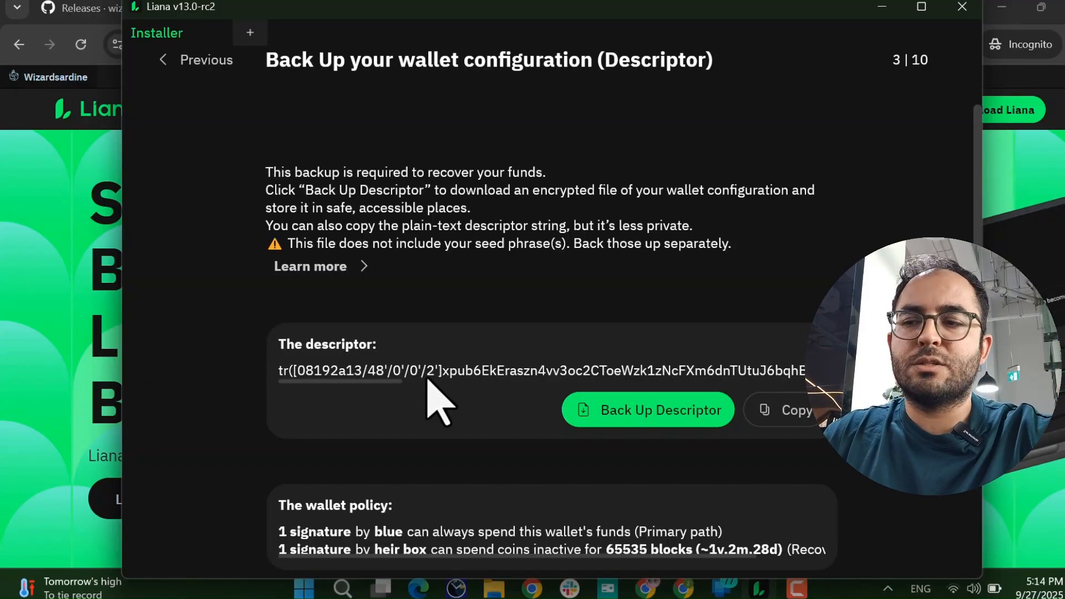
{"action": "scroll", "coordinate": [333, 405], "scroll_direction": "right", "scroll_amount": 3}
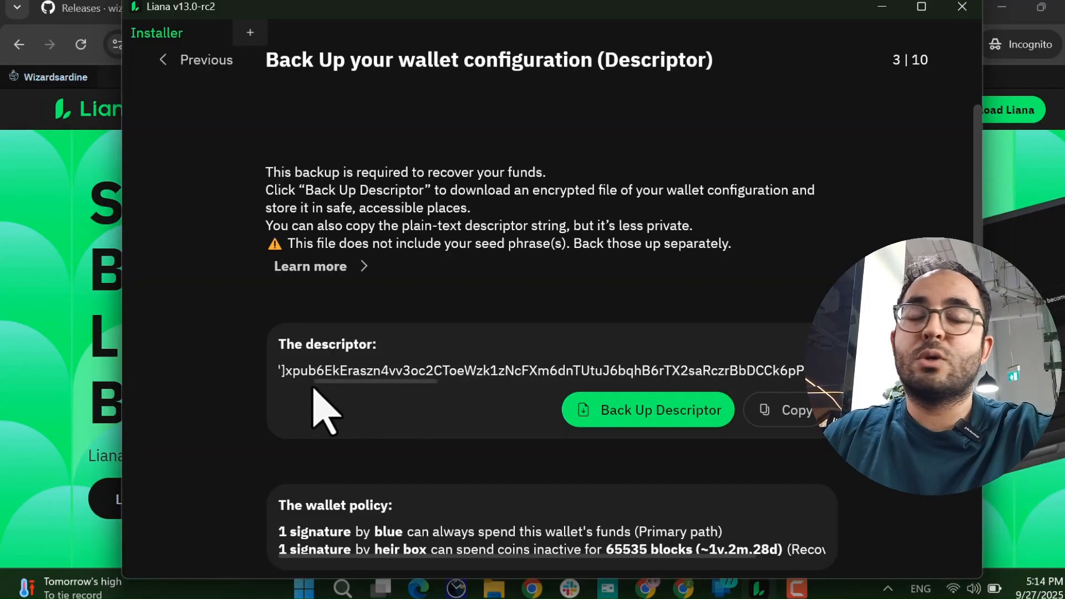
{"action": "scroll", "coordinate": [299, 405], "scroll_direction": "left", "scroll_amount": 3}
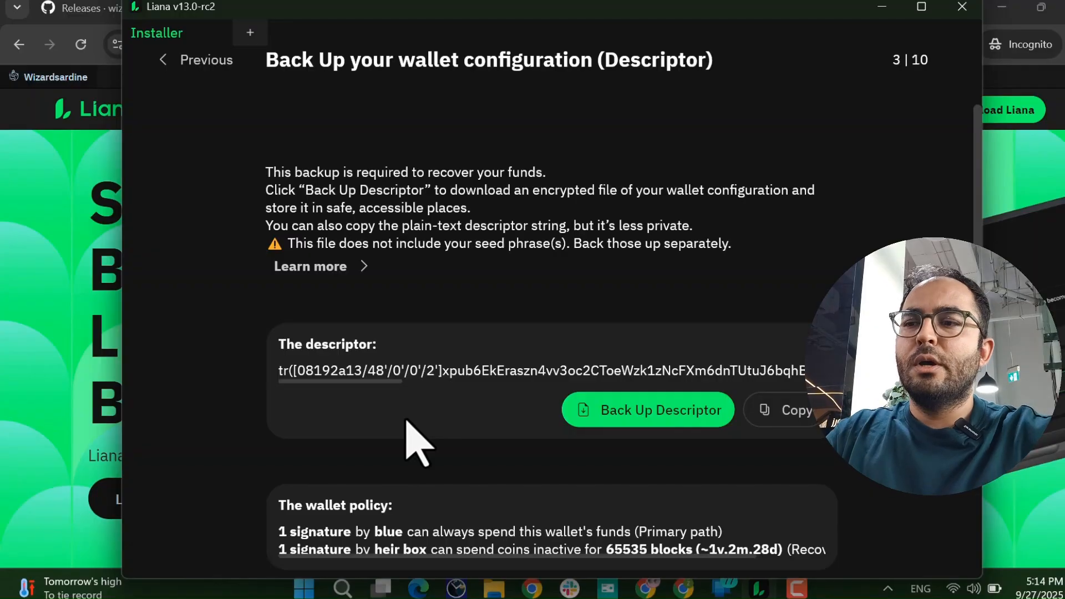
{"action": "scroll", "coordinate": [415, 441], "scroll_direction": "down", "scroll_amount": 2}
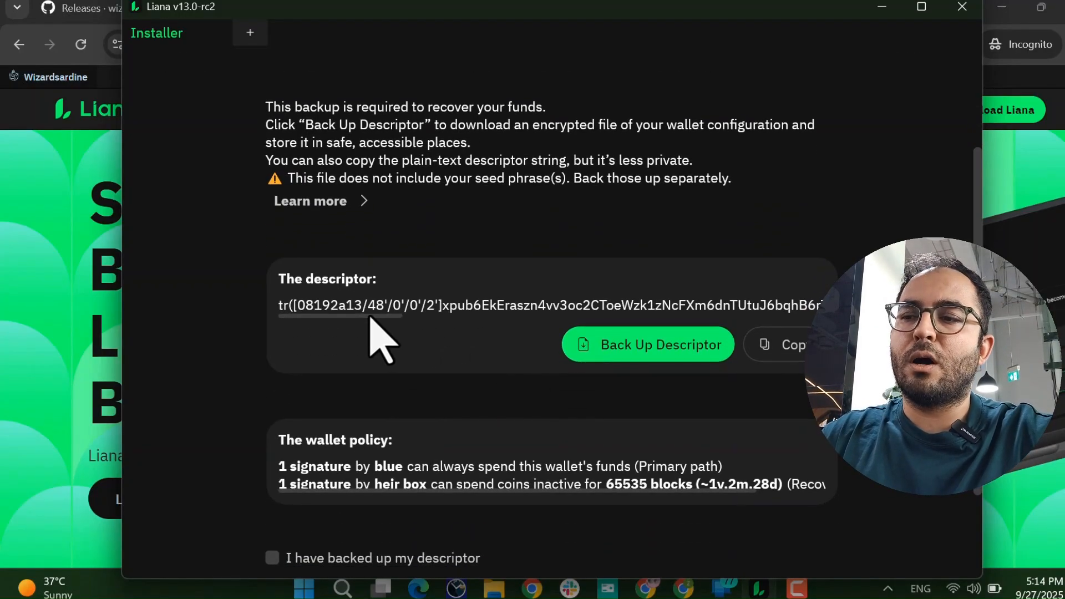
{"action": "mouse_move", "coordinate": [369, 317]}
{"action": "left_mouse_down"}
{"action": "mouse_move", "coordinate": [421, 317]}
{"action": "mouse_move", "coordinate": [377, 314]}
{"action": "left_mouse_up"}
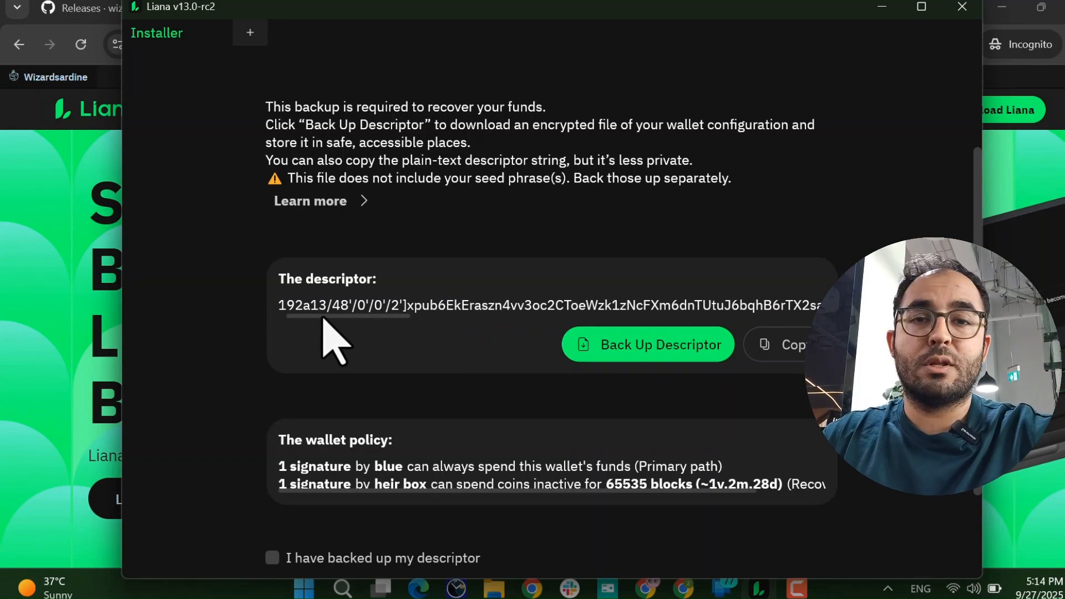
{"action": "left_click_drag", "start_coordinate": [323, 317], "coordinate": [295, 317]}
{"action": "scroll", "coordinate": [436, 359], "scroll_direction": "down", "scroll_amount": 3}
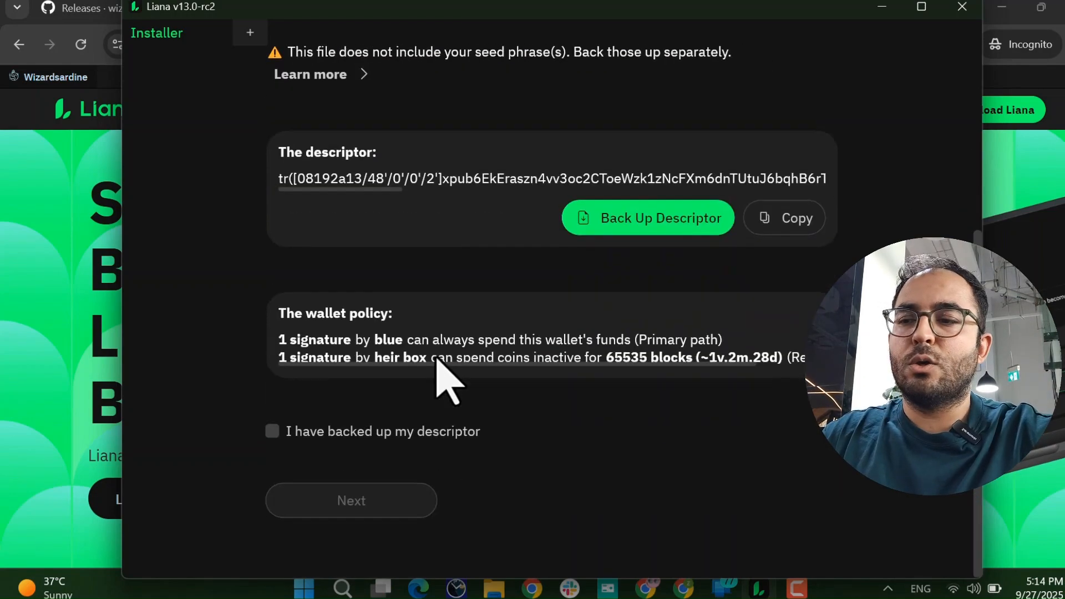
Tick 'I have backed up my descriptor' and proceed to descriptor registration.
{"action": "left_click", "coordinate": [271, 431]}
{"action": "scroll", "coordinate": [599, 388], "scroll_direction": "up", "scroll_amount": 1}
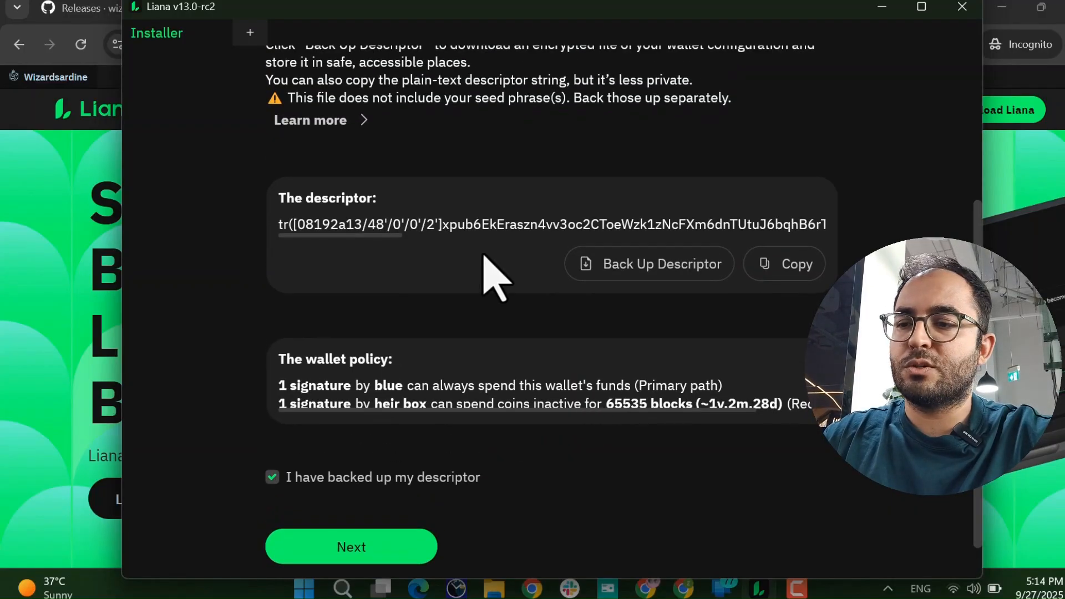
{"action": "scroll", "coordinate": [587, 341], "scroll_direction": "down", "scroll_amount": 1}
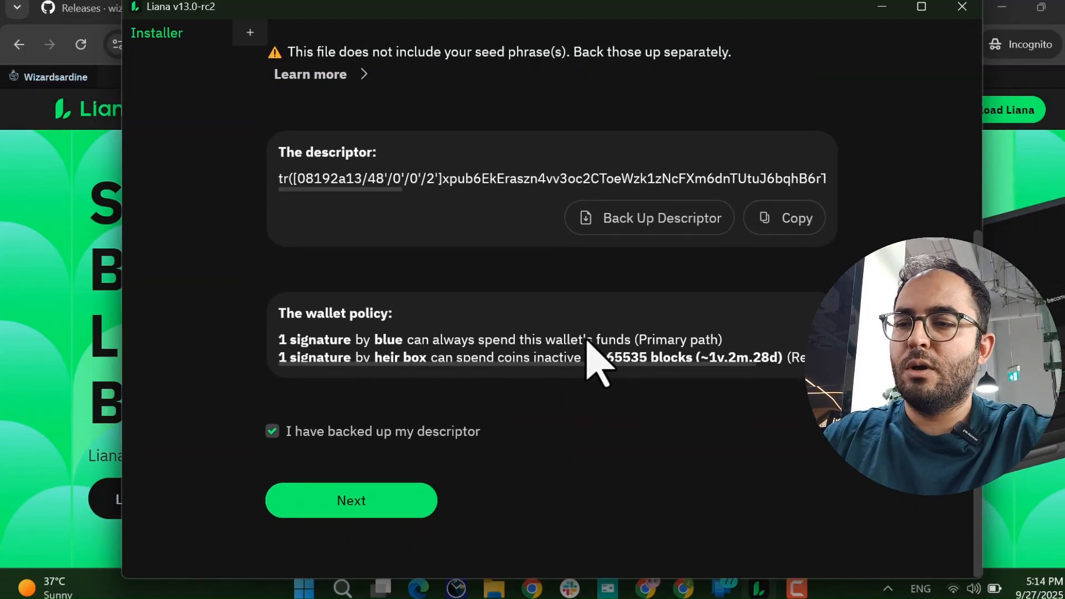
{"action": "left_click", "coordinate": [322, 506]}
Register the wallet descriptor on the bitbox02 signing device.
{"action": "scroll", "coordinate": [524, 441], "scroll_direction": "up", "scroll_amount": 4}
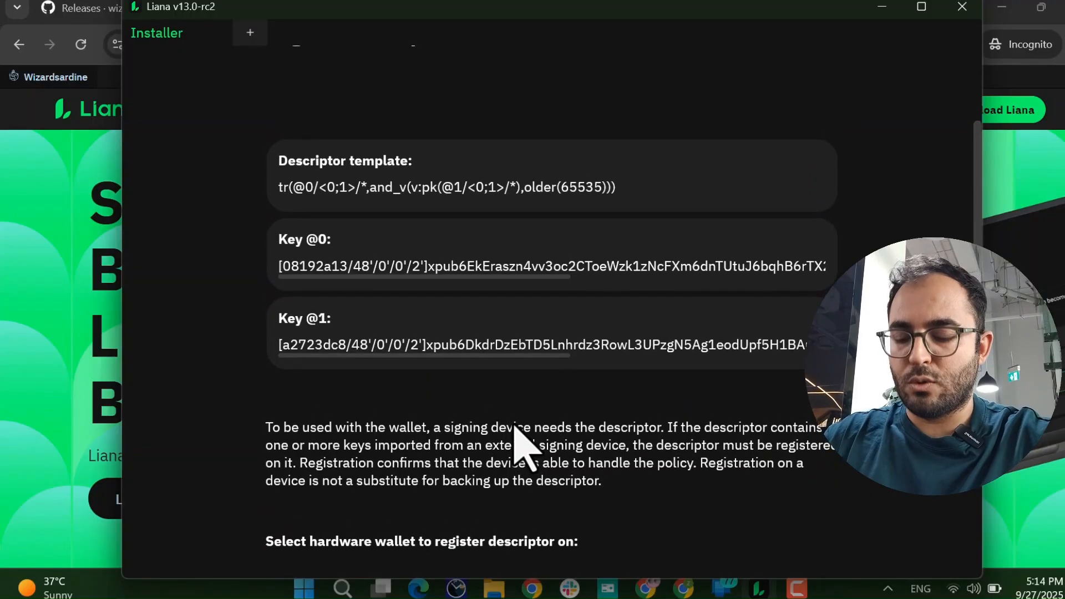
{"action": "scroll", "coordinate": [518, 447], "scroll_direction": "down", "scroll_amount": 3}
{"action": "scroll", "coordinate": [513, 428], "scroll_direction": "down", "scroll_amount": 1}
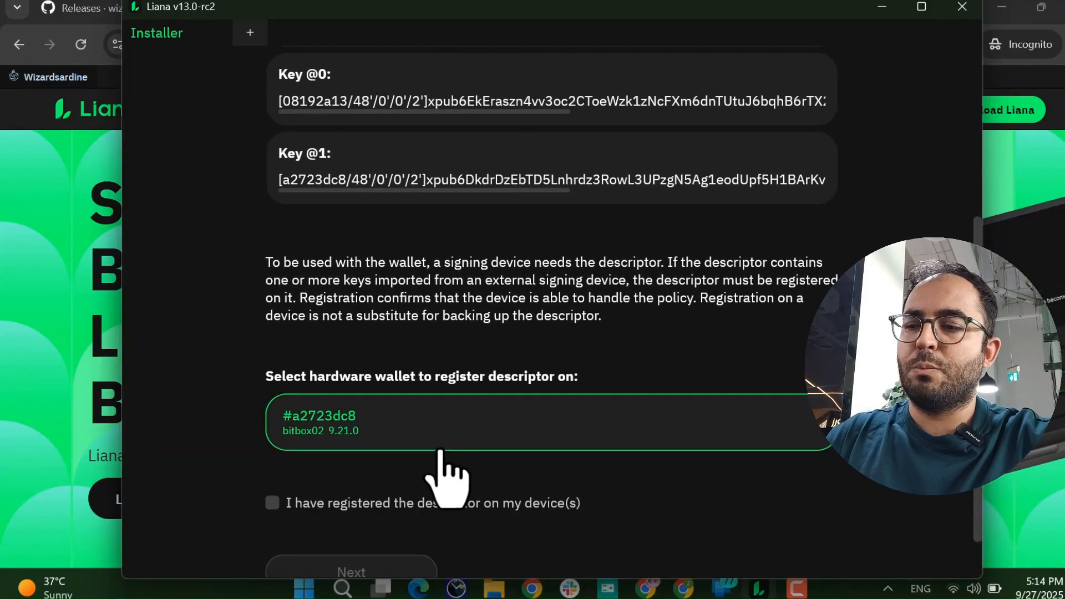
{"action": "left_click", "coordinate": [344, 433]}
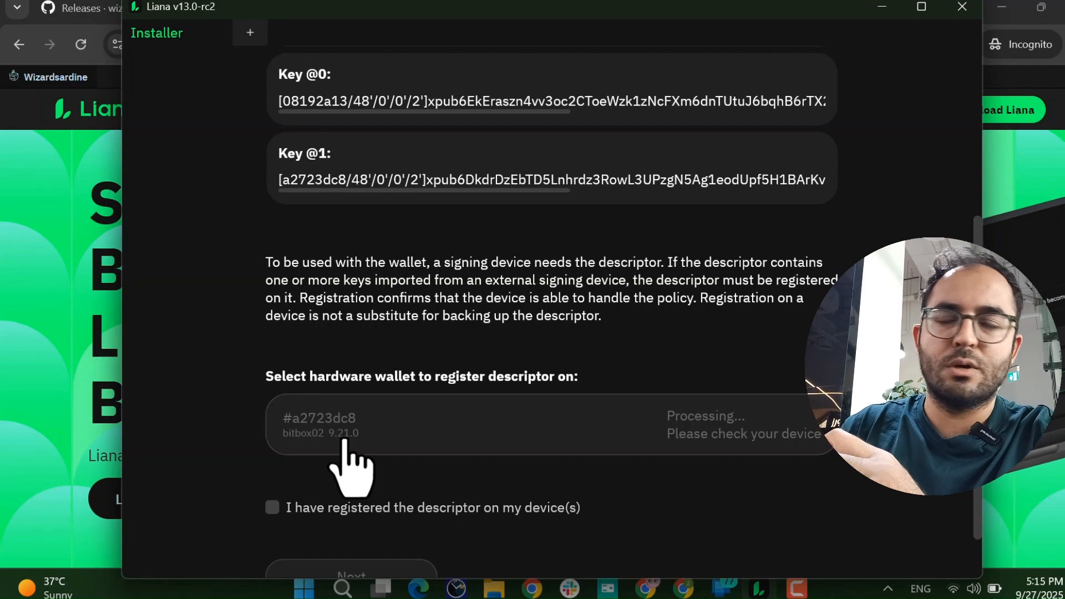
{"action": "scroll", "coordinate": [342, 439], "scroll_direction": "up", "scroll_amount": 1}
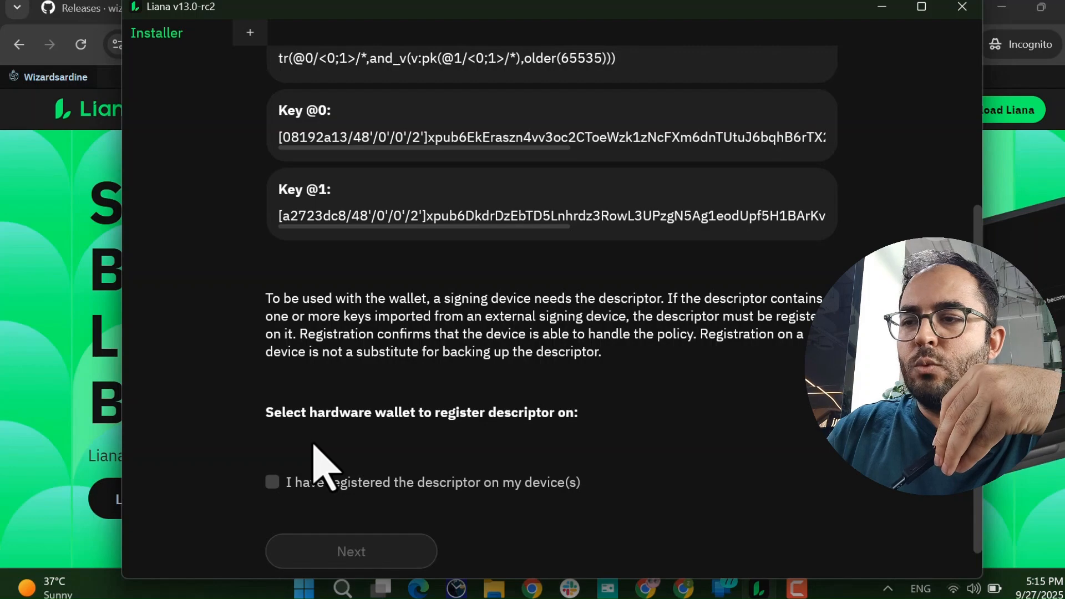
Register the descriptor on the Ledger 2.4.0 and tick 'I have registered the descriptor on my device(s)'.
{"action": "scroll", "coordinate": [311, 460], "scroll_direction": "down", "scroll_amount": 1}
{"action": "scroll", "coordinate": [315, 447], "scroll_direction": "up", "scroll_amount": 2}
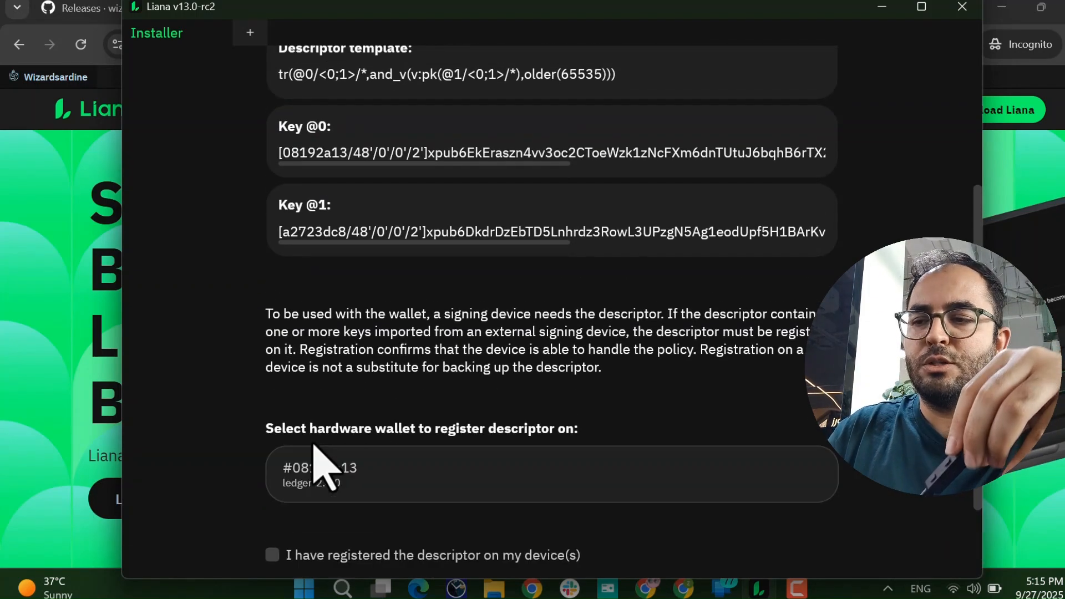
{"action": "left_click", "coordinate": [333, 477]}
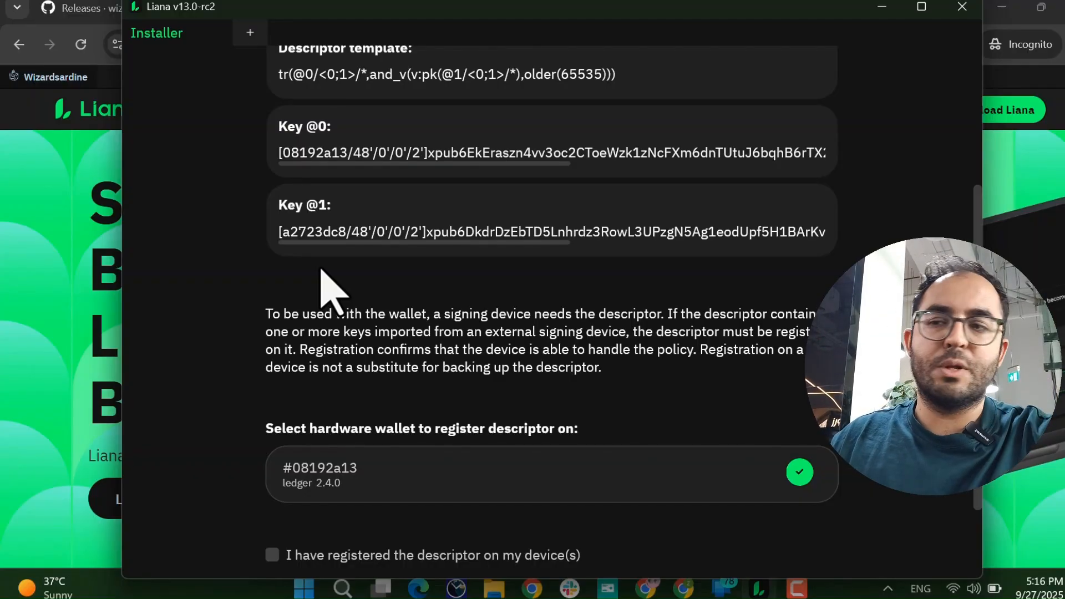
{"action": "scroll", "coordinate": [327, 277], "scroll_direction": "down", "scroll_amount": 2}
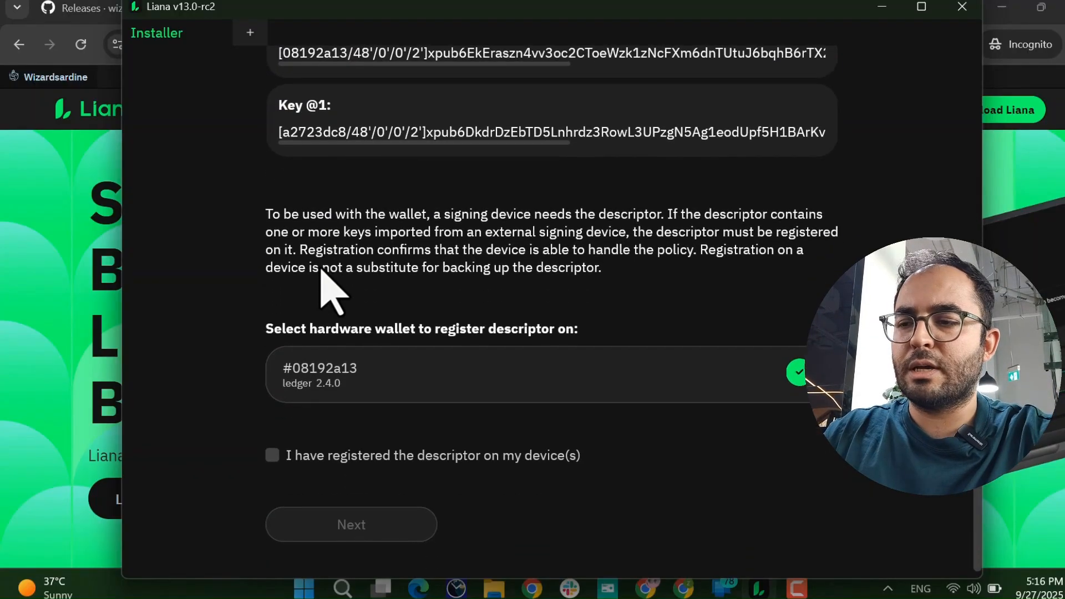
{"action": "left_click", "coordinate": [402, 460]}
Choose Liana Connect as the backend instead of your own node, and focus the login email field.
{"action": "left_click", "coordinate": [368, 522]}
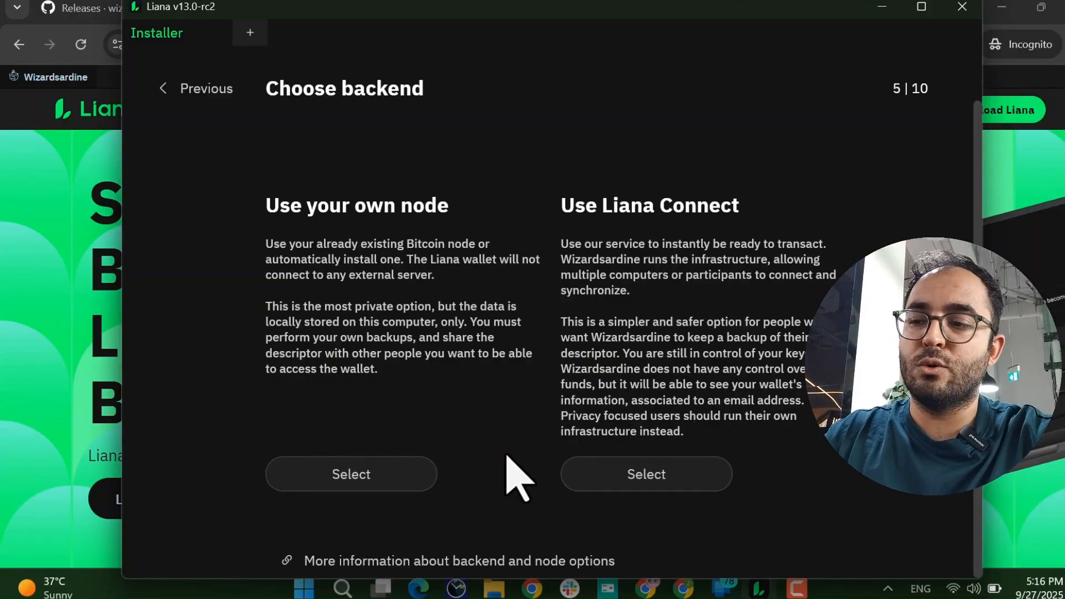
{"action": "left_click", "coordinate": [376, 484]}
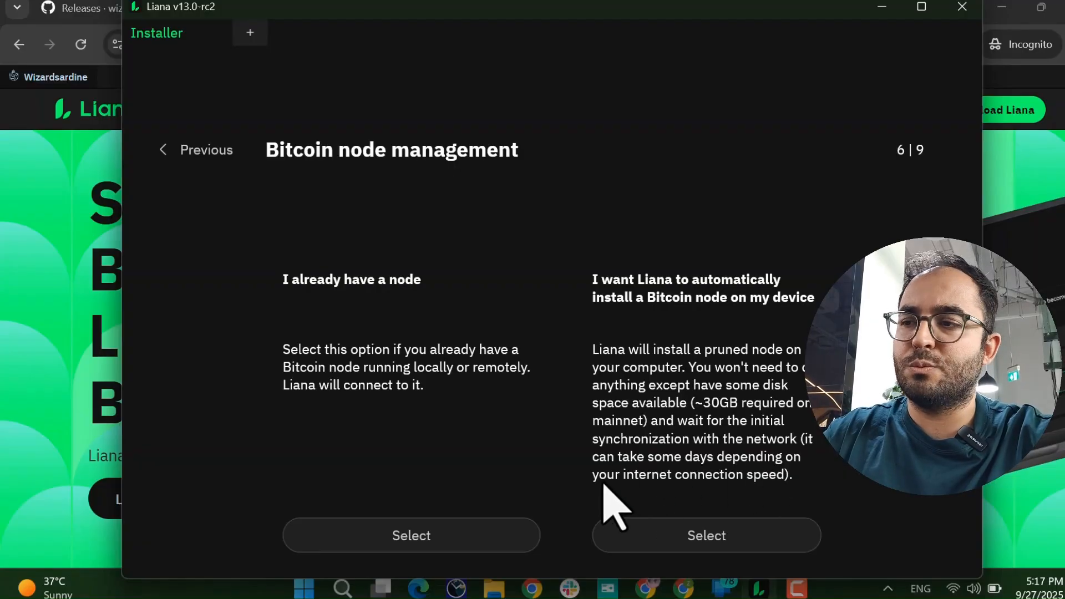
{"action": "left_click", "coordinate": [176, 151]}
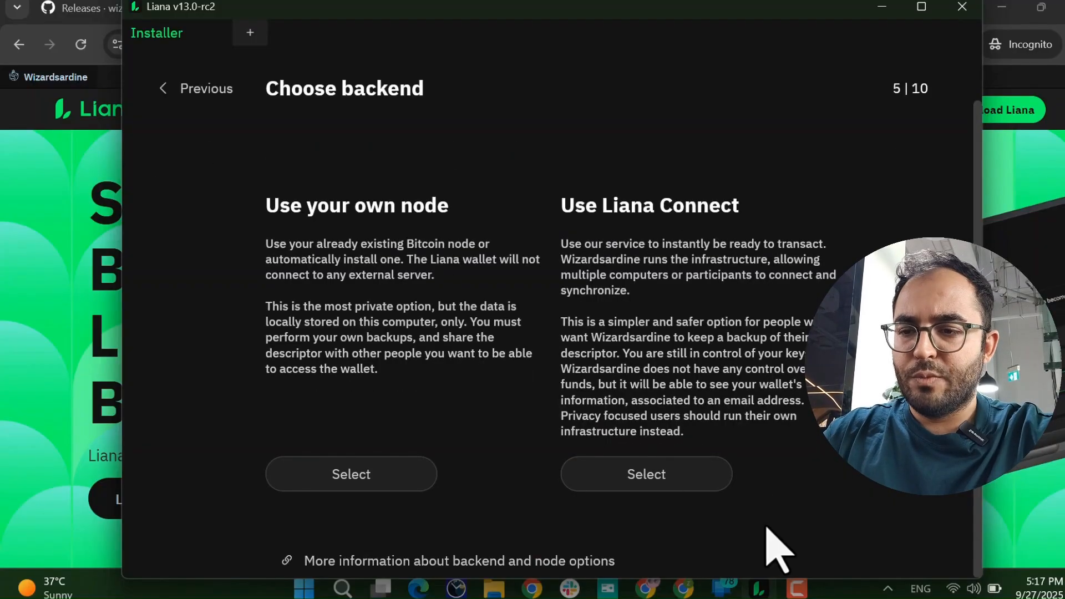
{"action": "left_click", "coordinate": [661, 476]}
{"action": "left_click", "coordinate": [467, 409]}
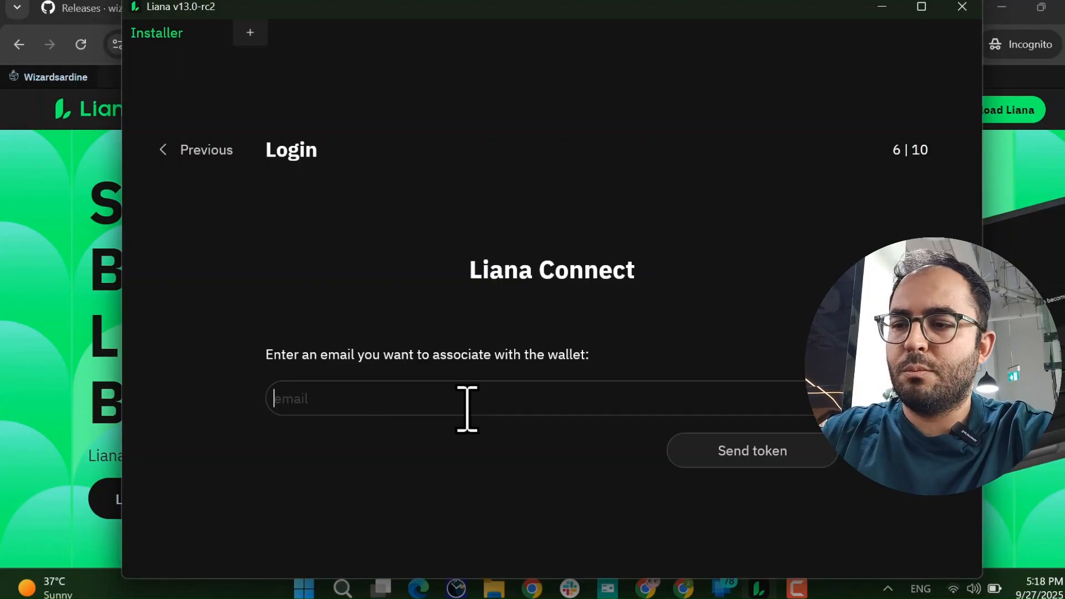
Log in with your email and the pasted emailed token, enter a wallet alias, and finish installing.
{"action": "type", "text": "z"}
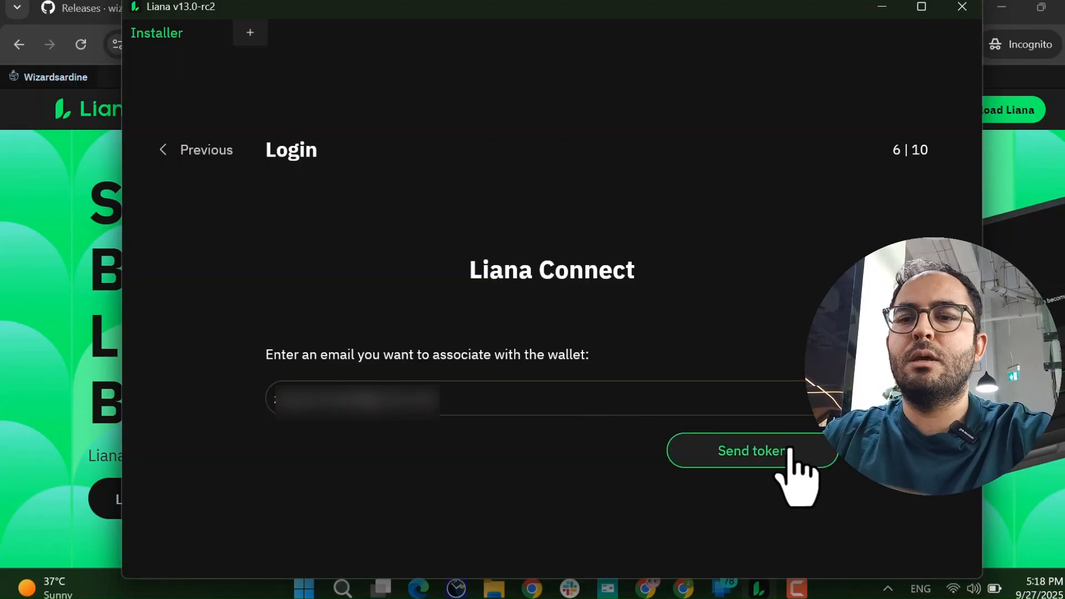
{"action": "left_click", "coordinate": [791, 453]}
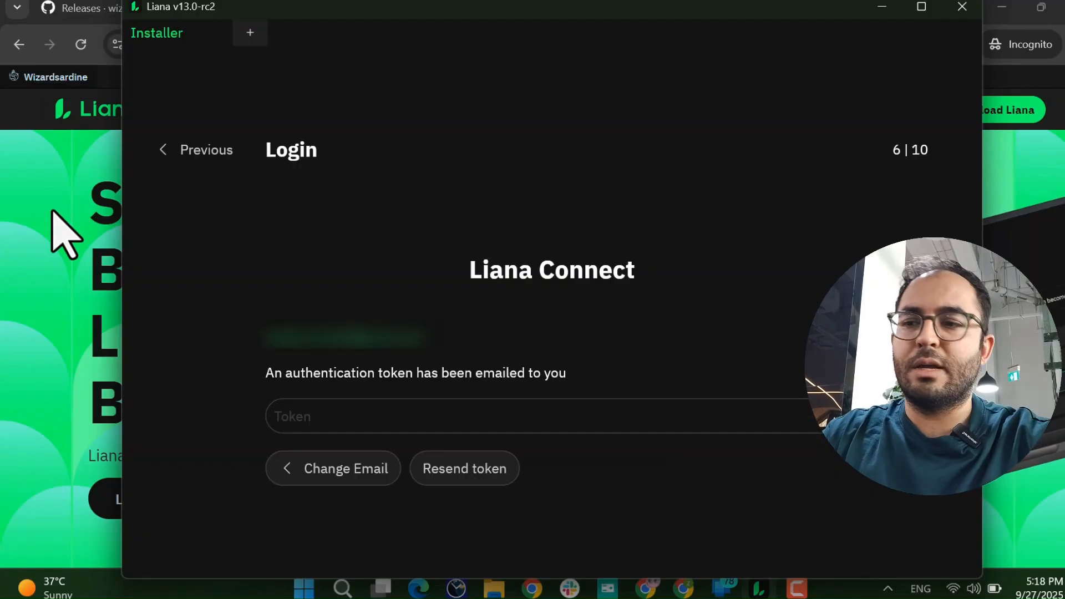
{"action": "left_click", "coordinate": [392, 420]}
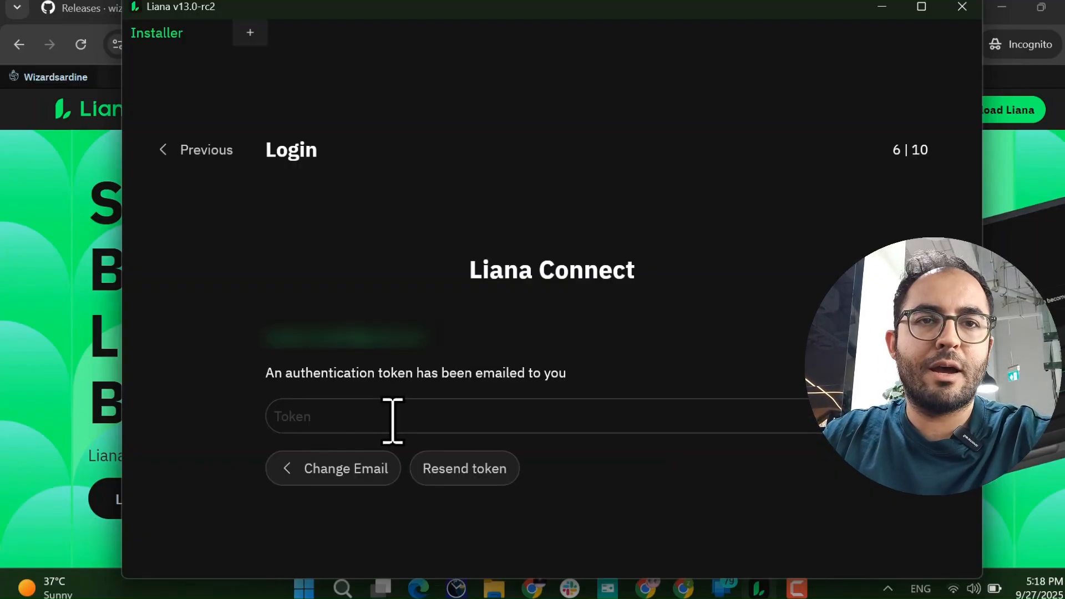
{"action": "key", "text": "ctrl+v"}
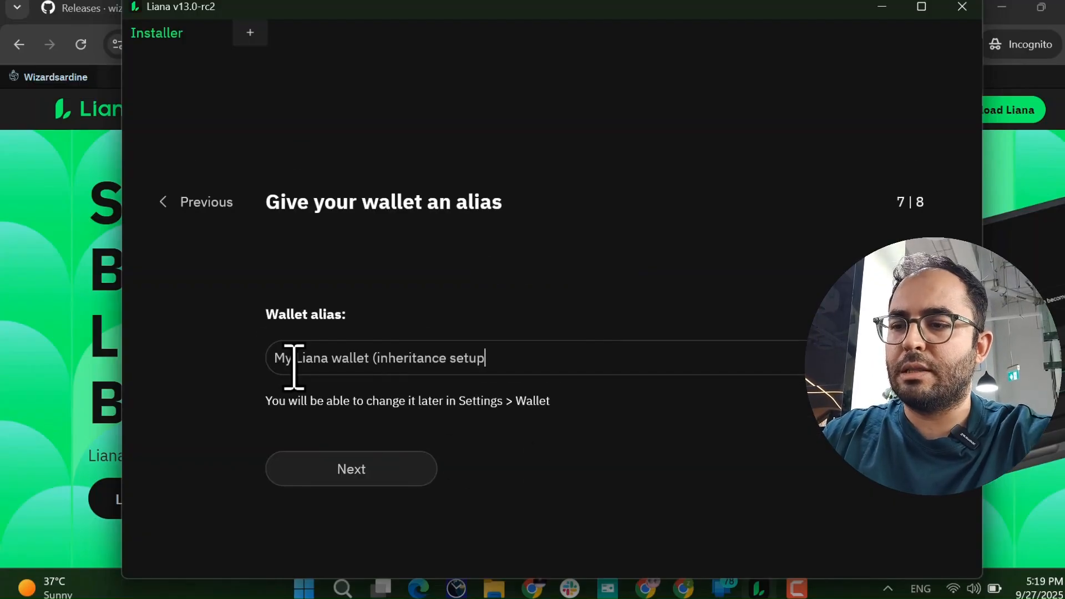
{"action": "type", "text": ")"}
{"action": "left_click", "coordinate": [351, 472]}
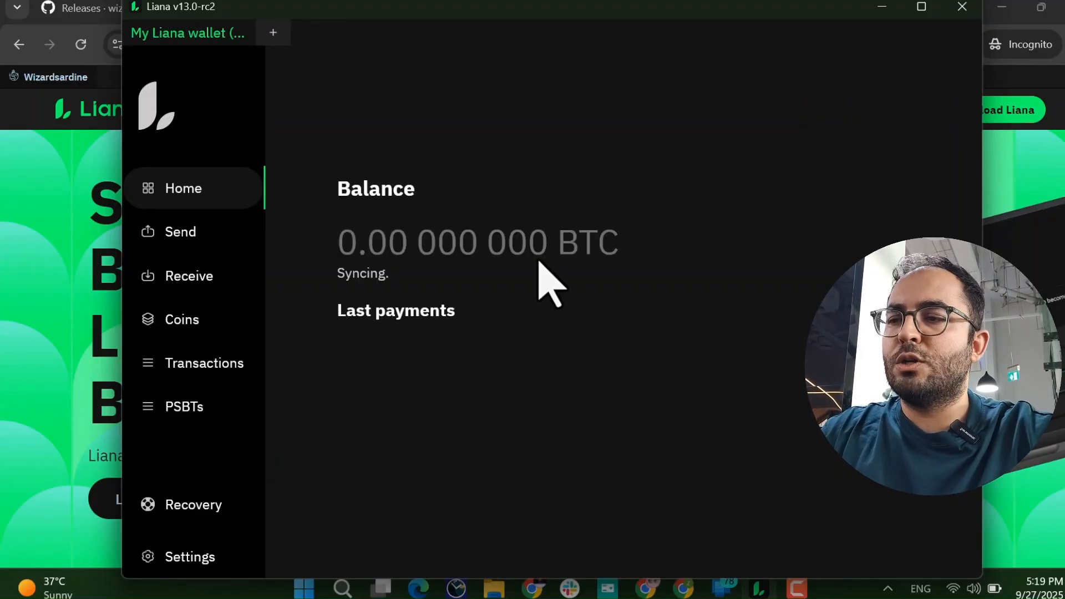
Generate a new receive address and verify it on the blue Ledger device.
{"action": "left_click", "coordinate": [194, 282]}
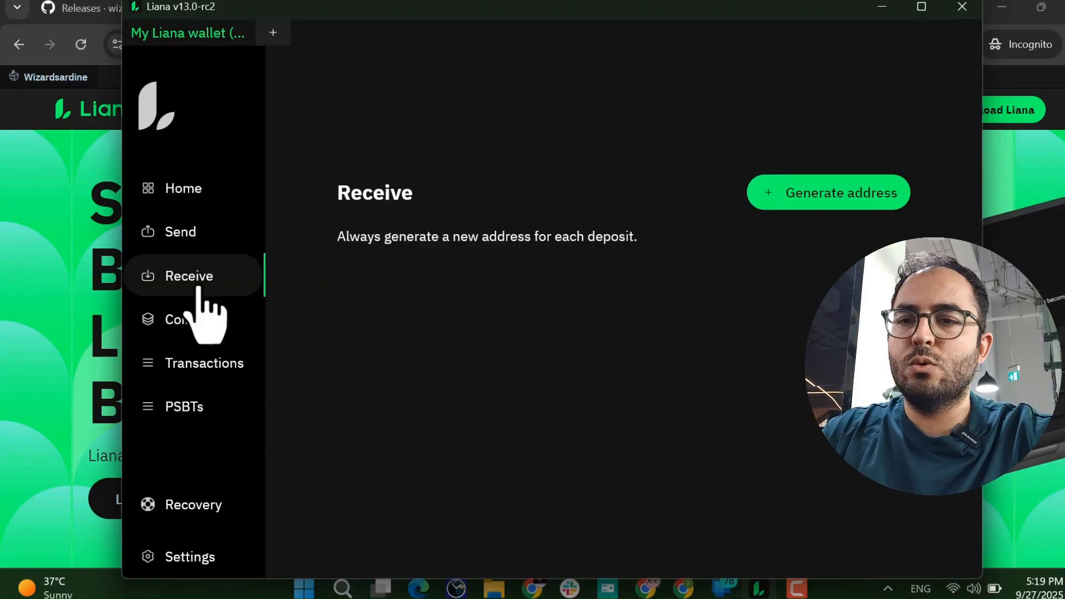
{"action": "left_click", "coordinate": [848, 197]}
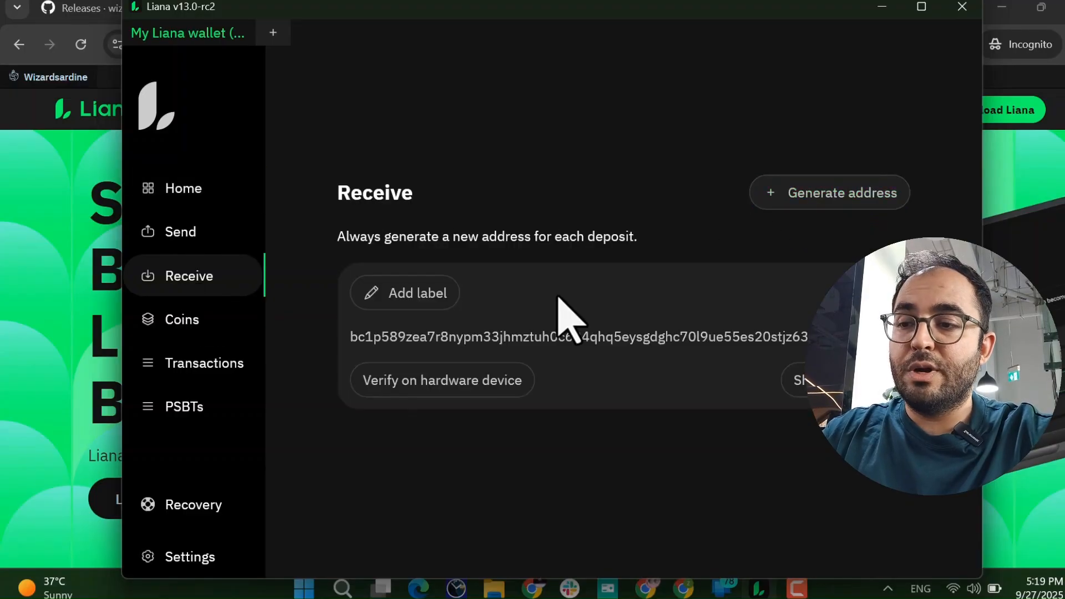
{"action": "left_click", "coordinate": [405, 388]}
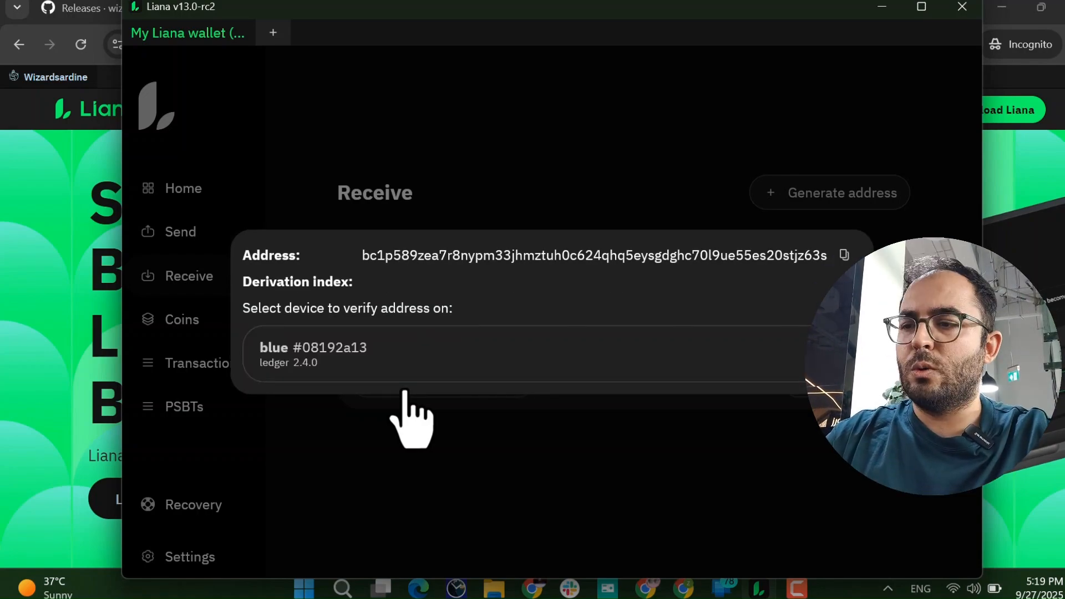
{"action": "left_click", "coordinate": [375, 329]}
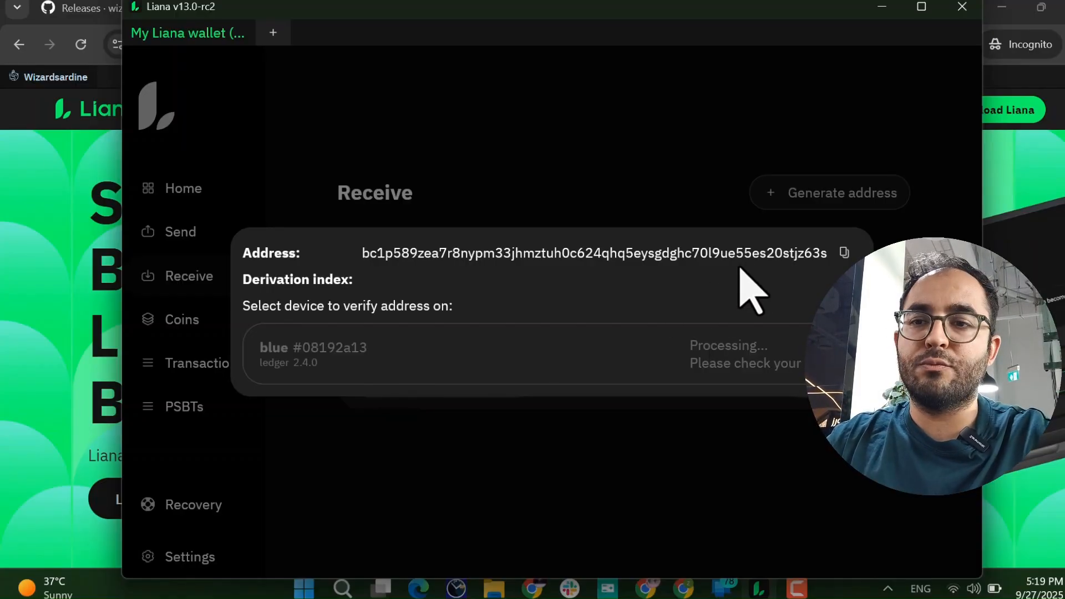
{"action": "left_click", "coordinate": [667, 165]}
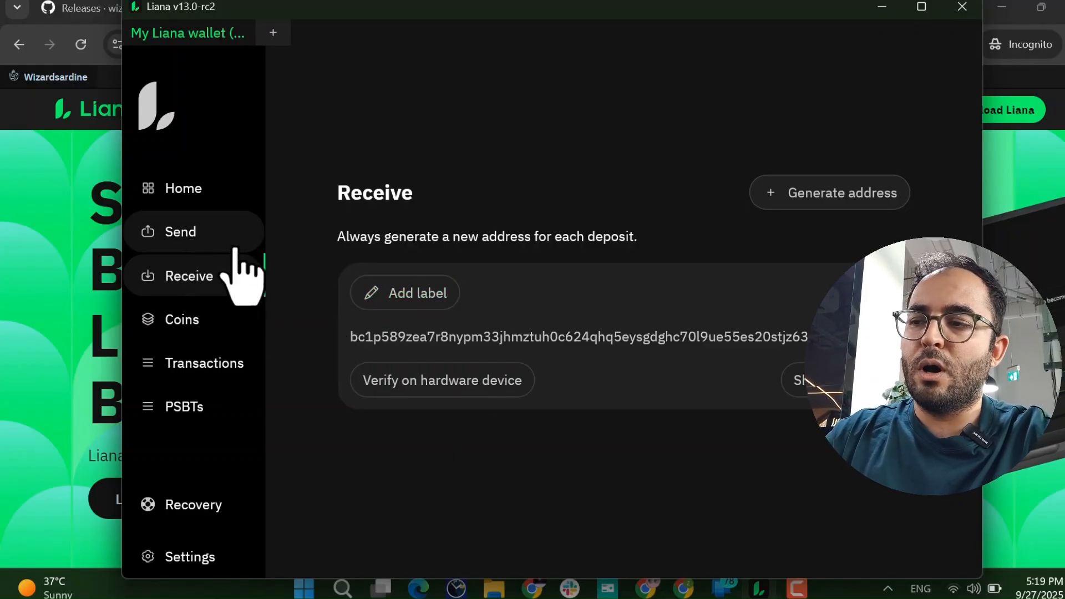
From Home, open a Launcher tab in split view beside the wallet, then close it.
{"action": "left_click", "coordinate": [205, 197]}
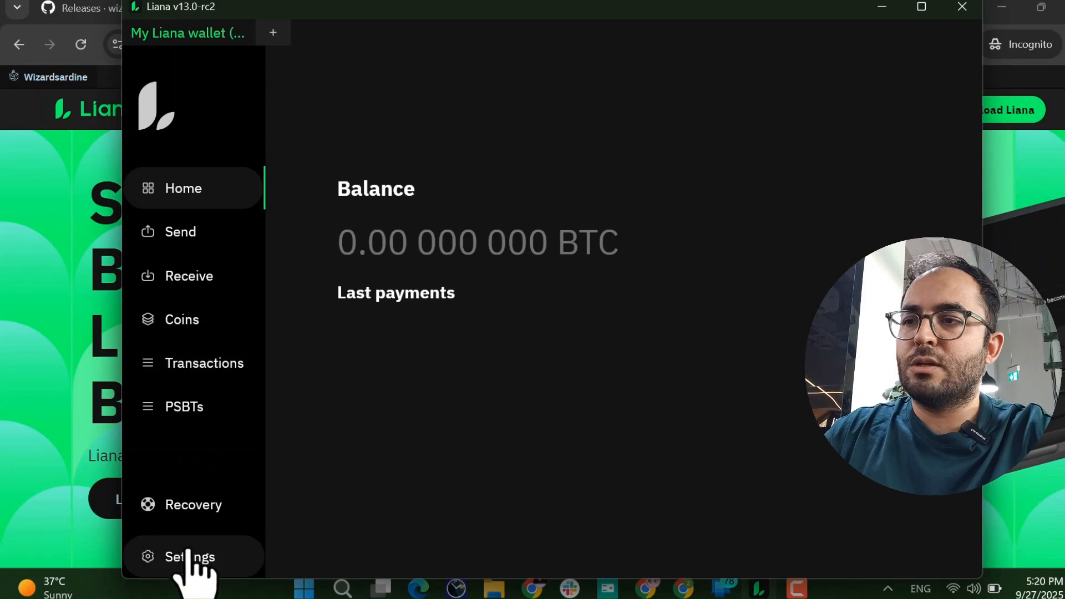
{"action": "left_click", "coordinate": [273, 32]}
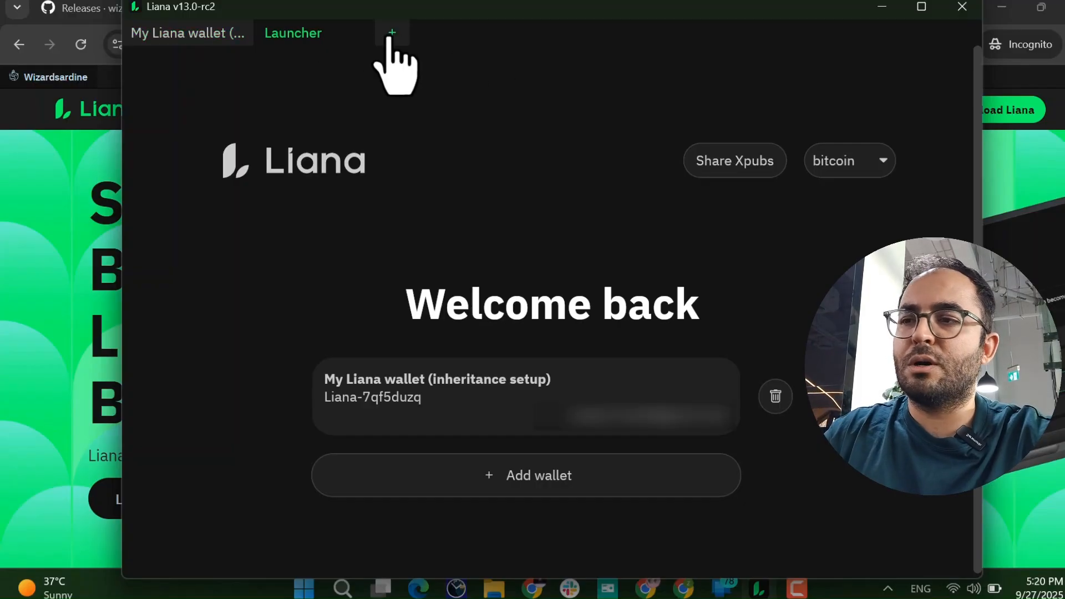
{"action": "right_click", "coordinate": [298, 42]}
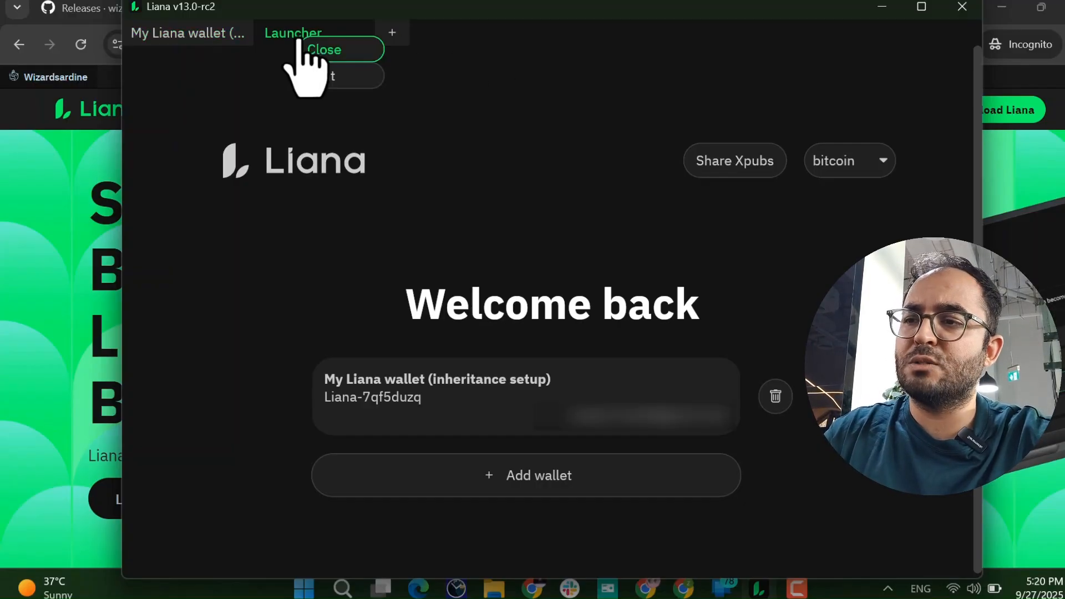
{"action": "left_click", "coordinate": [321, 78]}
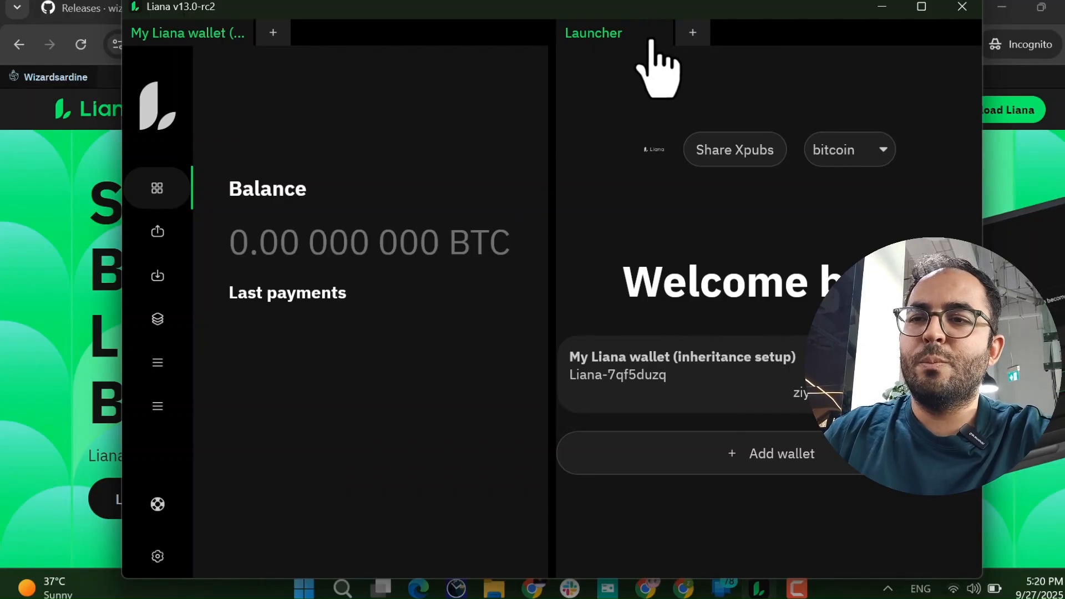
{"action": "left_click", "coordinate": [188, 278]}
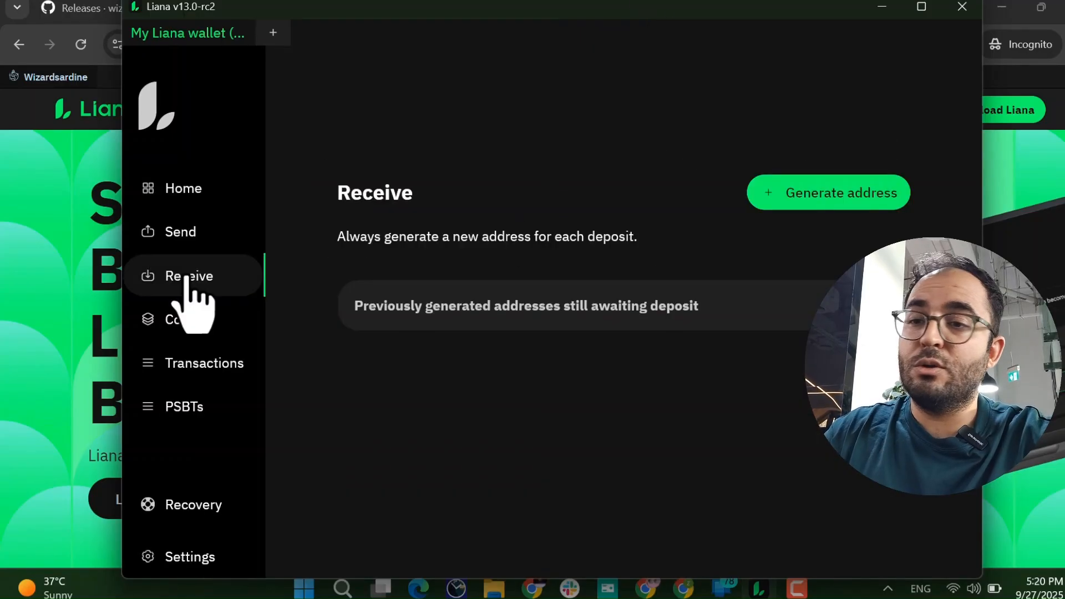
Inspect the Send form's address, description and feerate fields, then view Coins and Transactions.
{"action": "left_click", "coordinate": [203, 236]}
{"action": "scroll", "coordinate": [460, 295], "scroll_direction": "down", "scroll_amount": 3}
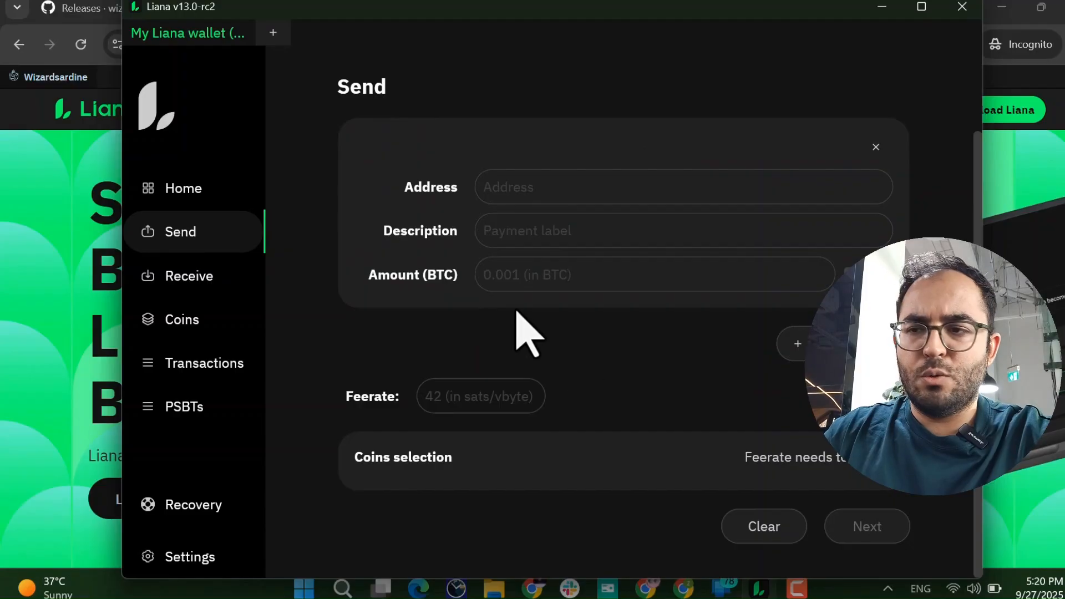
{"action": "left_click", "coordinate": [541, 185]}
{"action": "left_click", "coordinate": [525, 229]}
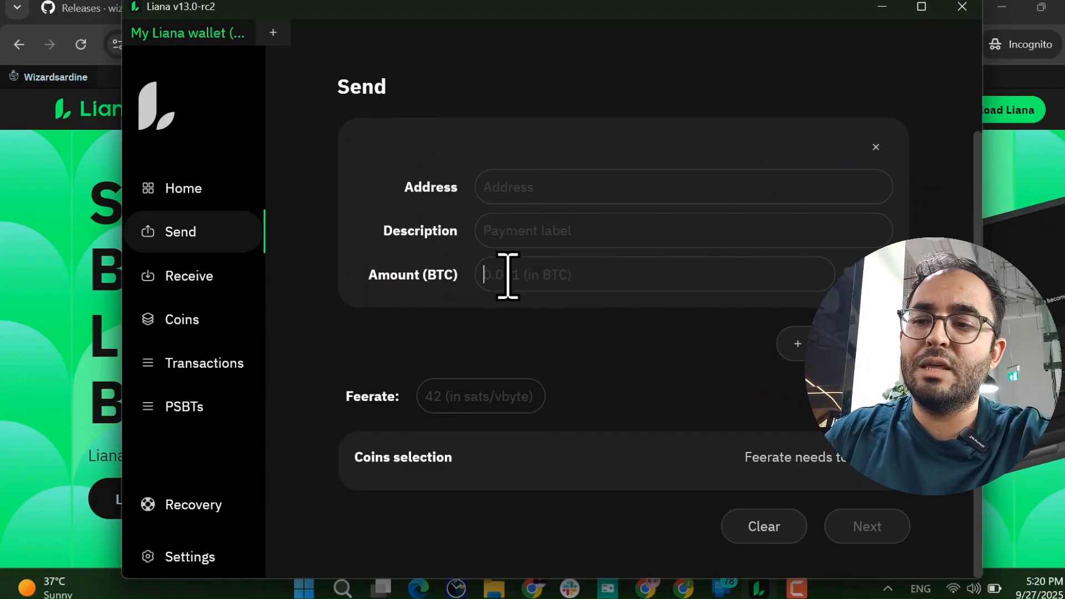
{"action": "left_click", "coordinate": [448, 406]}
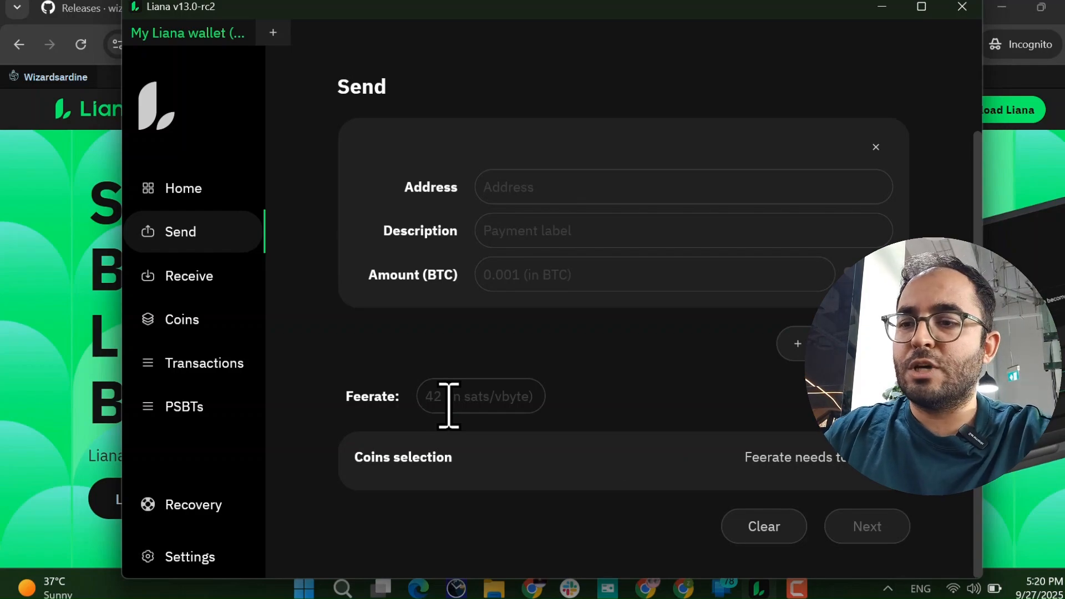
{"action": "left_click", "coordinate": [189, 325]}
{"action": "left_click", "coordinate": [206, 362]}
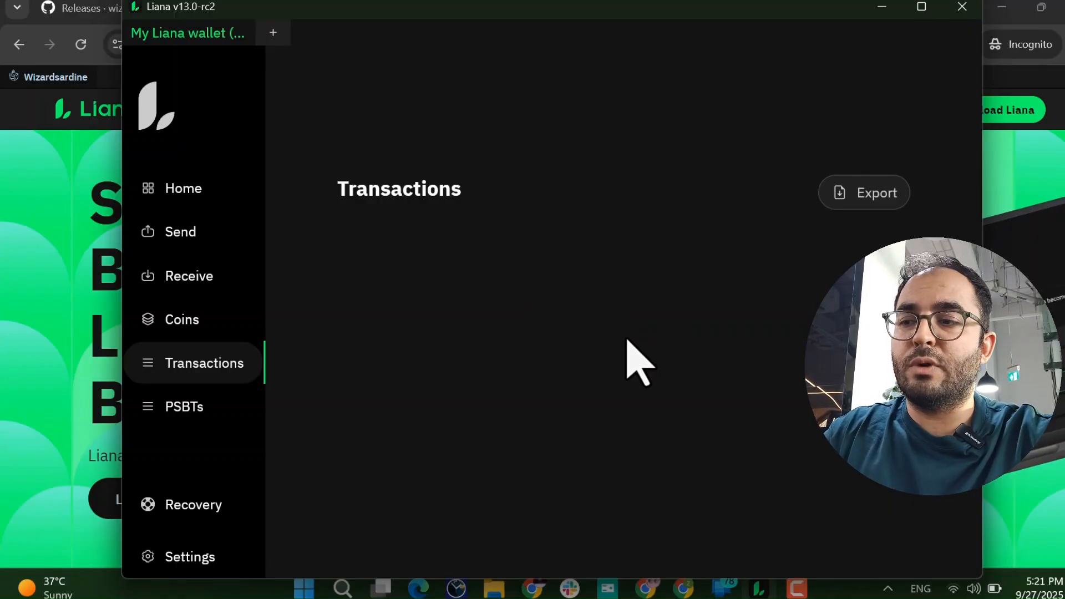
Review the PSBTs page, then the Recovery page showing no available recovery path.
{"action": "left_click", "coordinate": [195, 411]}
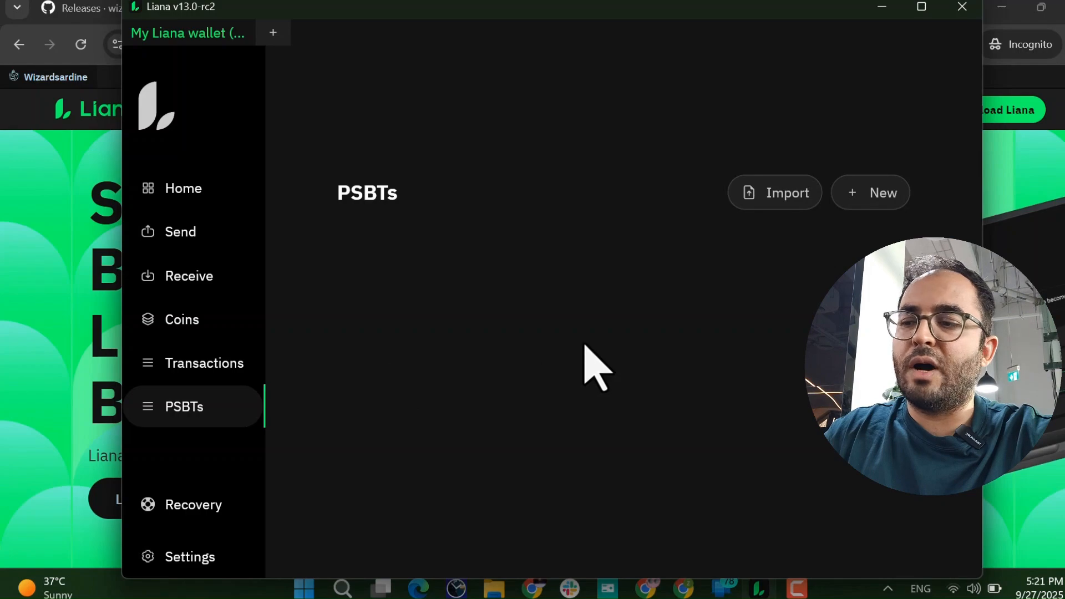
{"action": "left_click", "coordinate": [185, 506]}
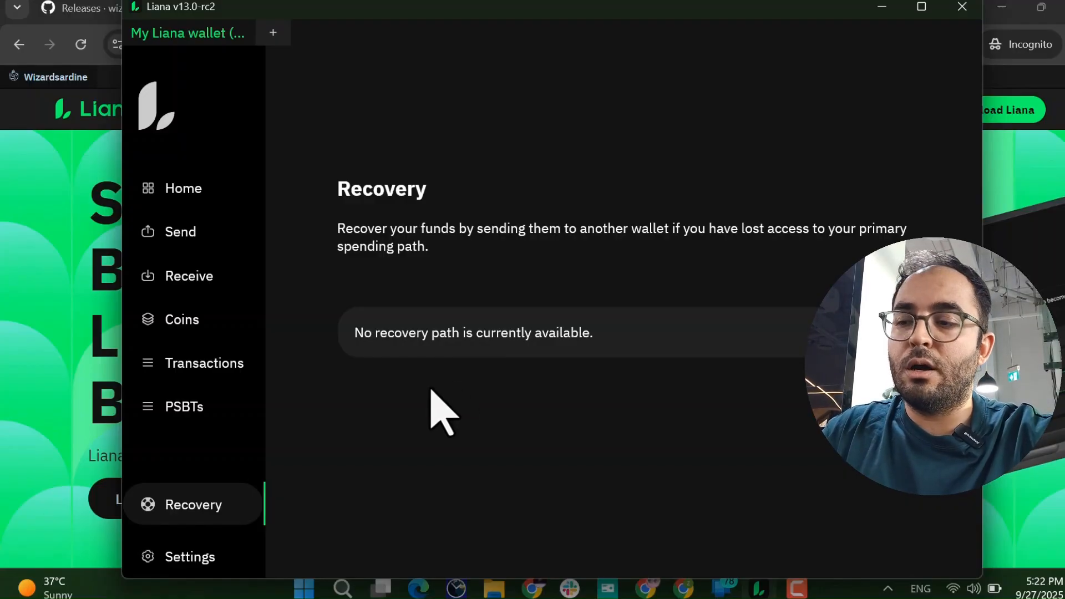
Check the General fiat price settings, then open the Backend settings page.
{"action": "left_click", "coordinate": [194, 557]}
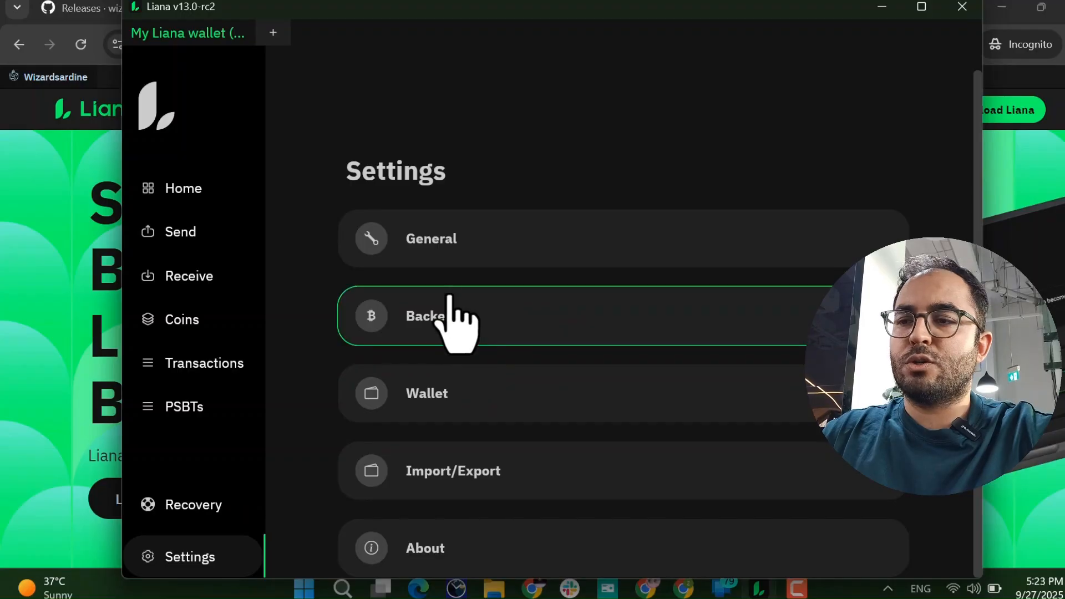
{"action": "left_click", "coordinate": [435, 241]}
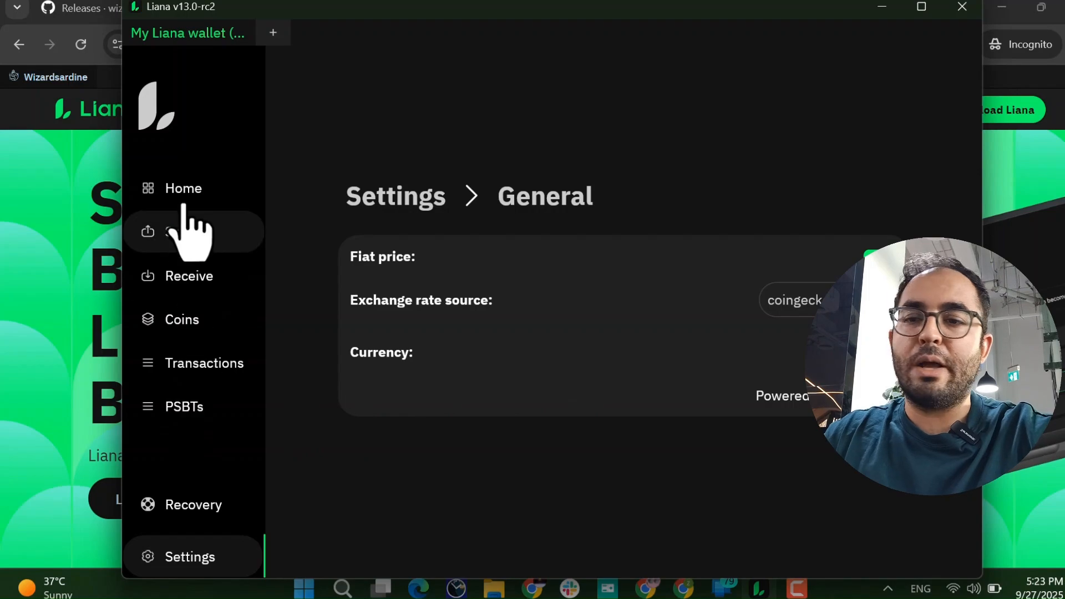
{"action": "left_click", "coordinate": [164, 554]}
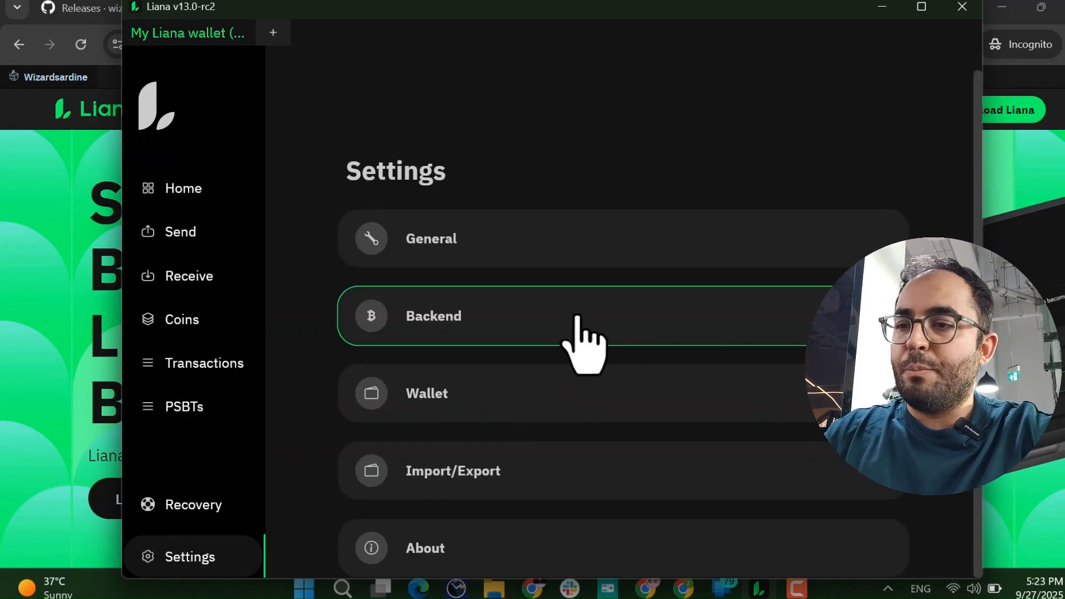
{"action": "left_click", "coordinate": [582, 340]}
Type another user's e-mail into the wallet-access field, erase it, and return to Settings.
{"action": "left_click", "coordinate": [498, 302]}
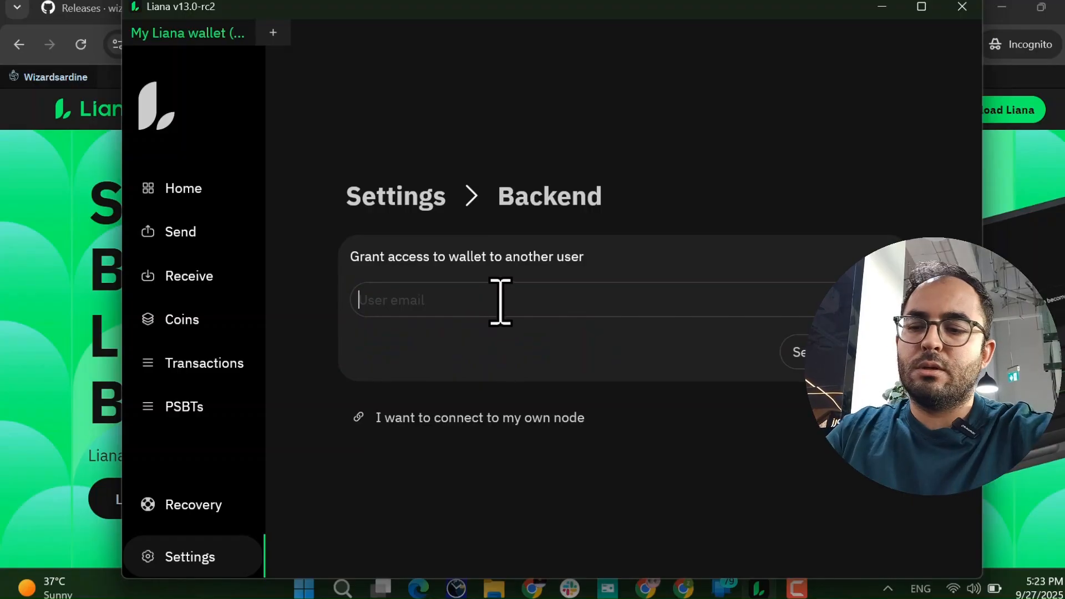
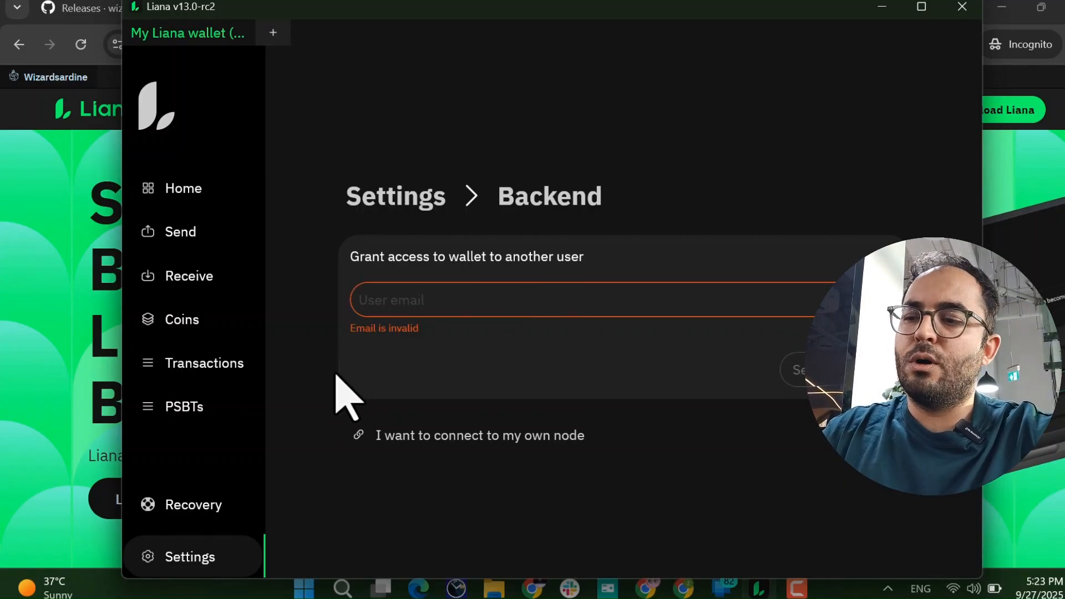
{"action": "left_click", "coordinate": [194, 560]}
Scroll through the Import/Export options, including CSV and descriptor export, then return Home.
{"action": "left_click", "coordinate": [475, 486]}
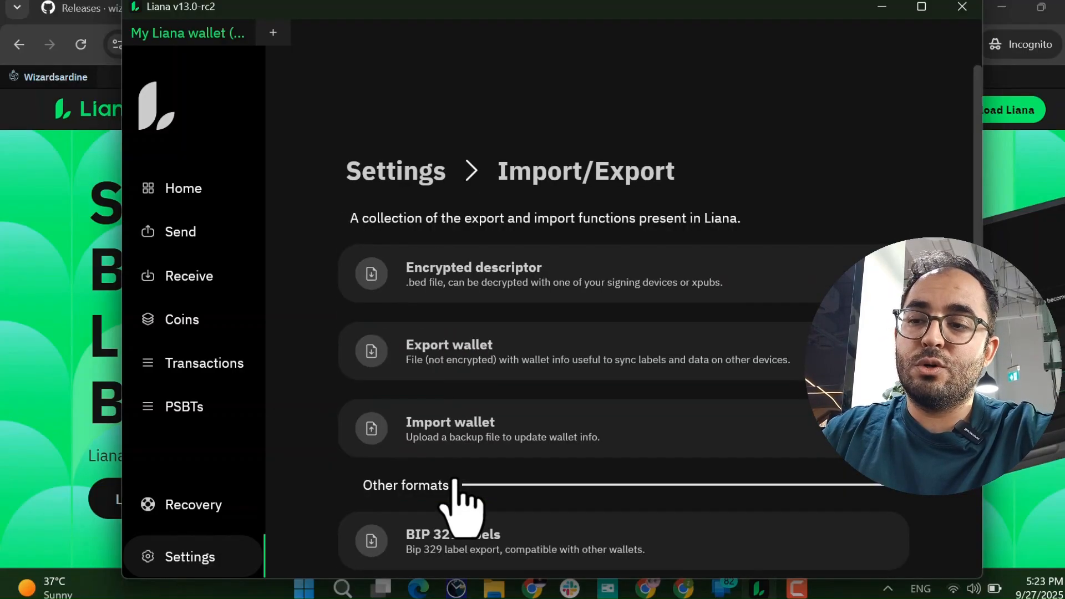
{"action": "scroll", "coordinate": [464, 508], "scroll_direction": "down", "scroll_amount": 3}
{"action": "scroll", "coordinate": [463, 499], "scroll_direction": "up", "scroll_amount": 3}
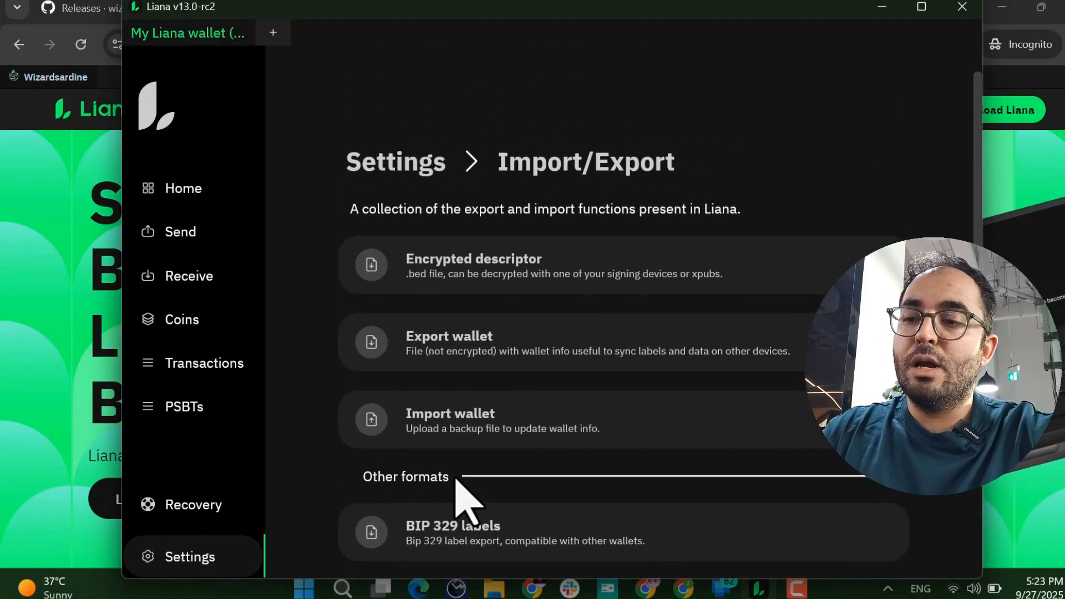
{"action": "scroll", "coordinate": [486, 430], "scroll_direction": "down", "scroll_amount": 3}
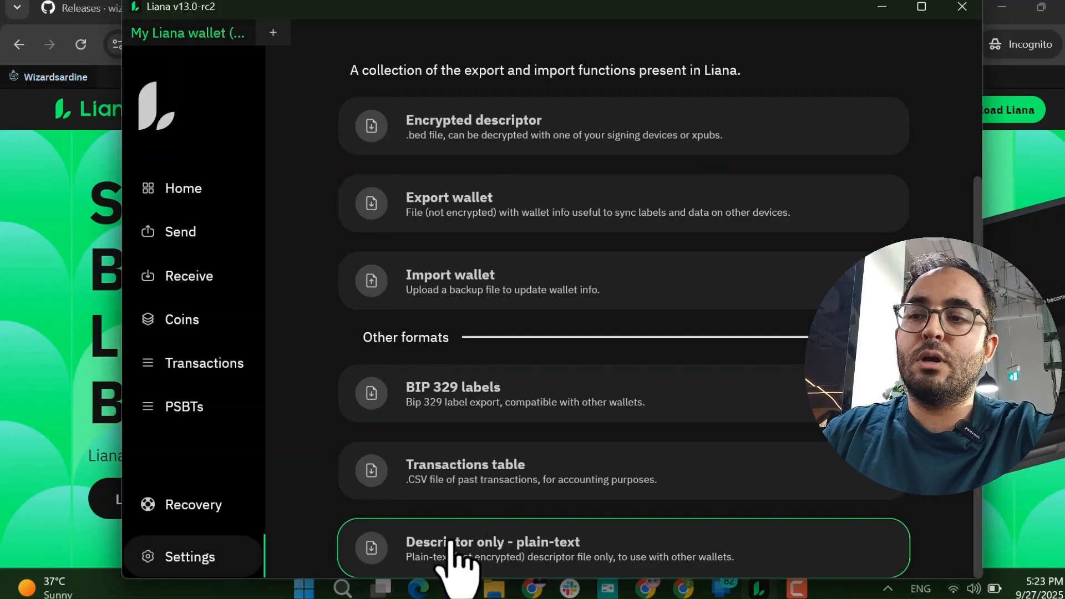
{"action": "scroll", "coordinate": [482, 294], "scroll_direction": "up", "scroll_amount": 3}
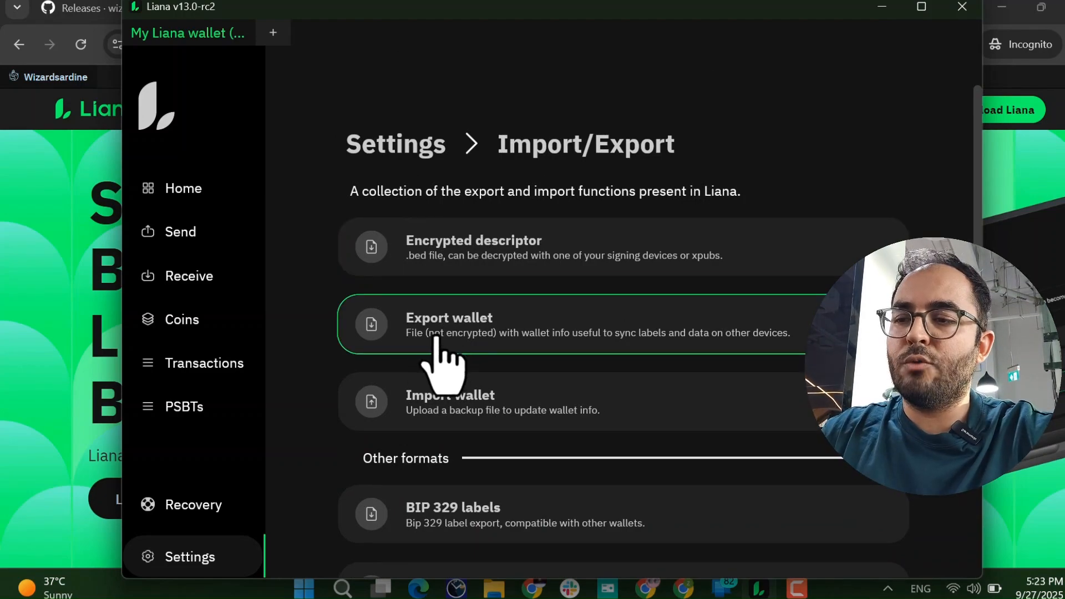
{"action": "scroll", "coordinate": [333, 421], "scroll_direction": "down", "scroll_amount": 3}
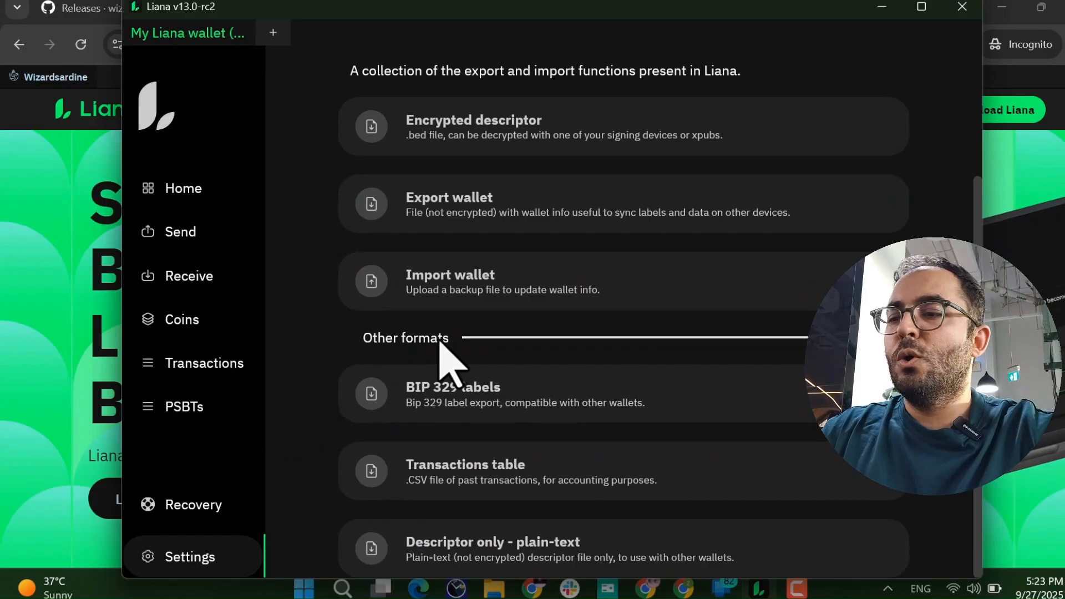
{"action": "scroll", "coordinate": [443, 344], "scroll_direction": "up", "scroll_amount": 2}
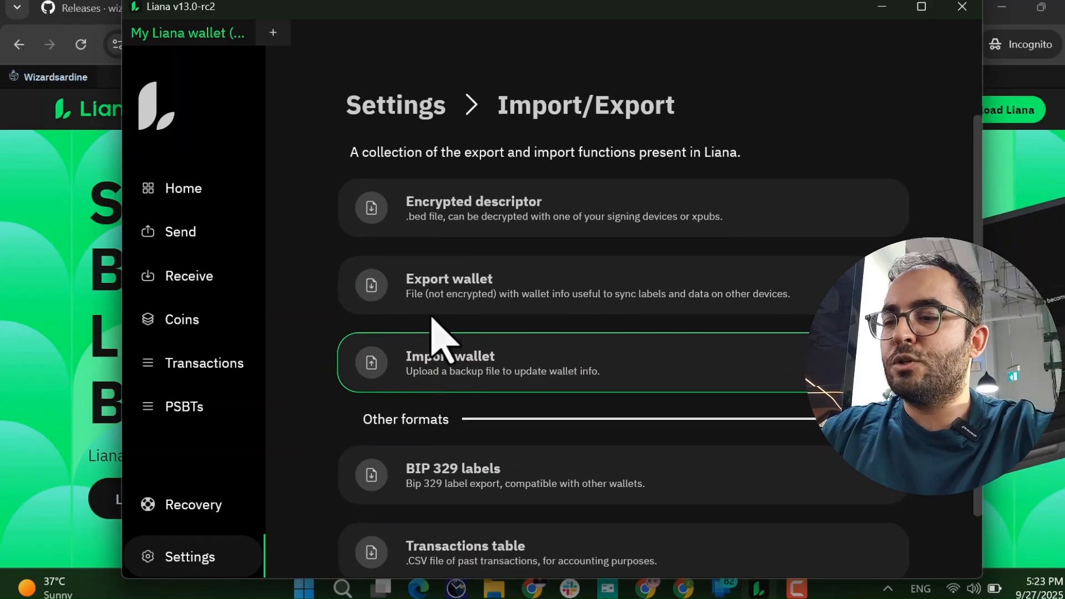
{"action": "left_click", "coordinate": [203, 557]}
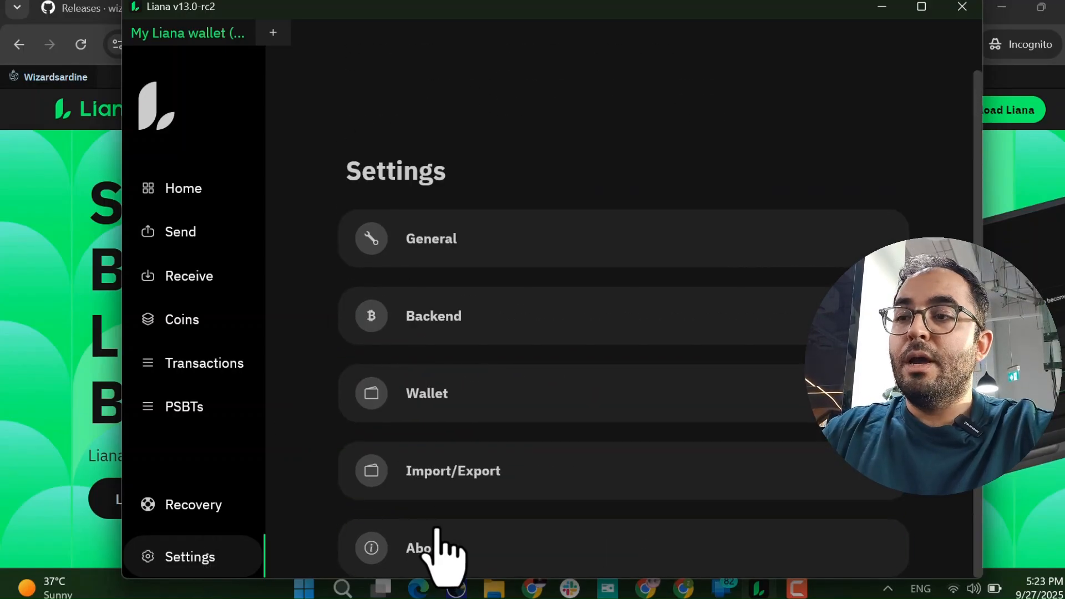
{"action": "left_click", "coordinate": [205, 194]}
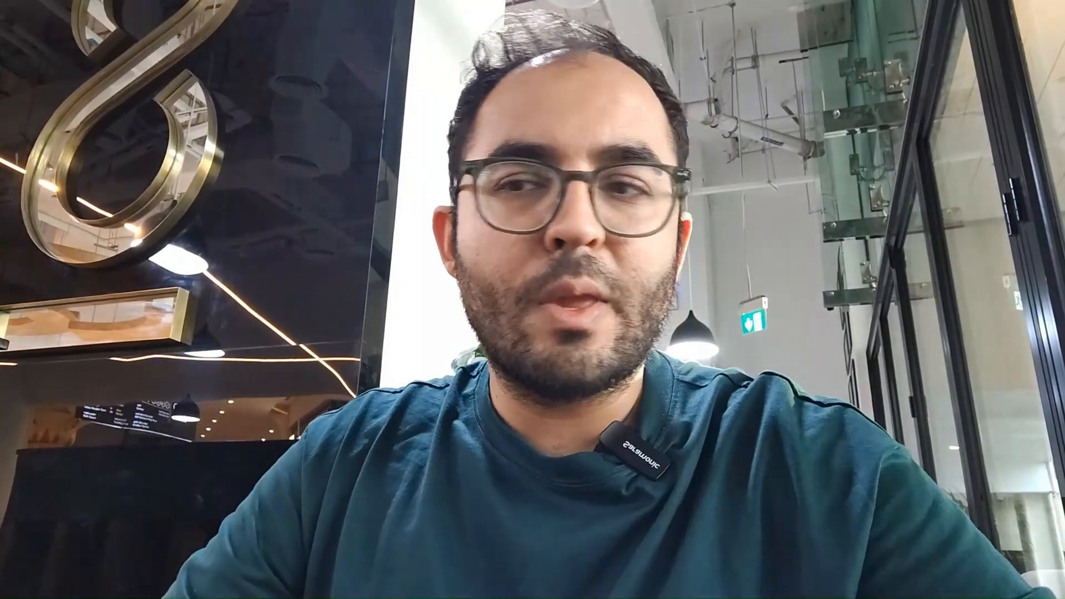